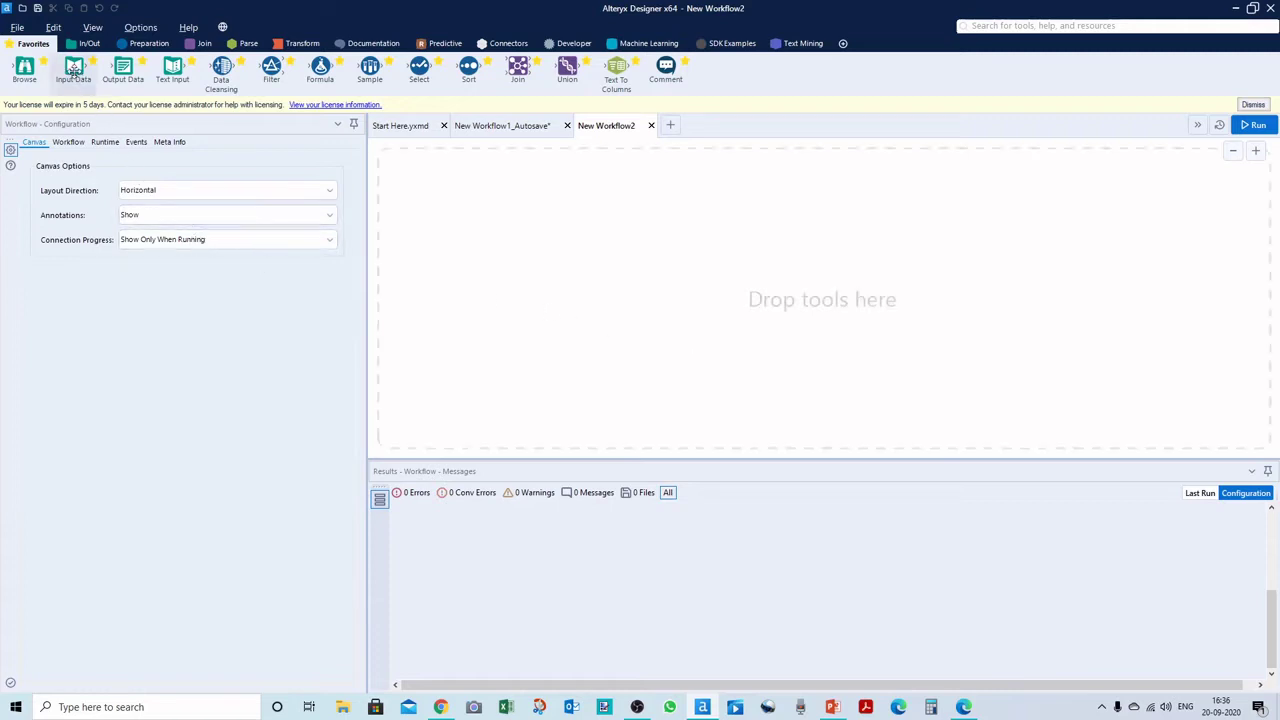
Add an Input Data tool that reads Sheet1 of D:\Alteryx\Sample.xlsx
drag(73, 68, 538, 258)
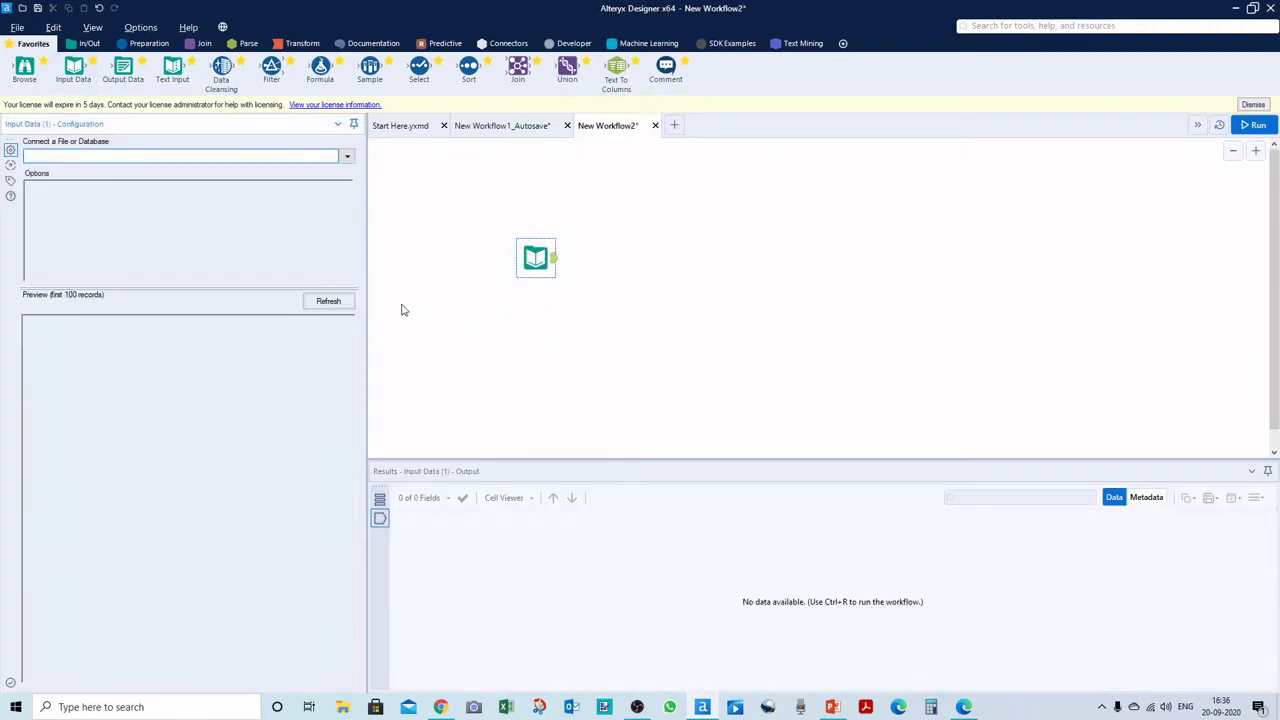
click(347, 157)
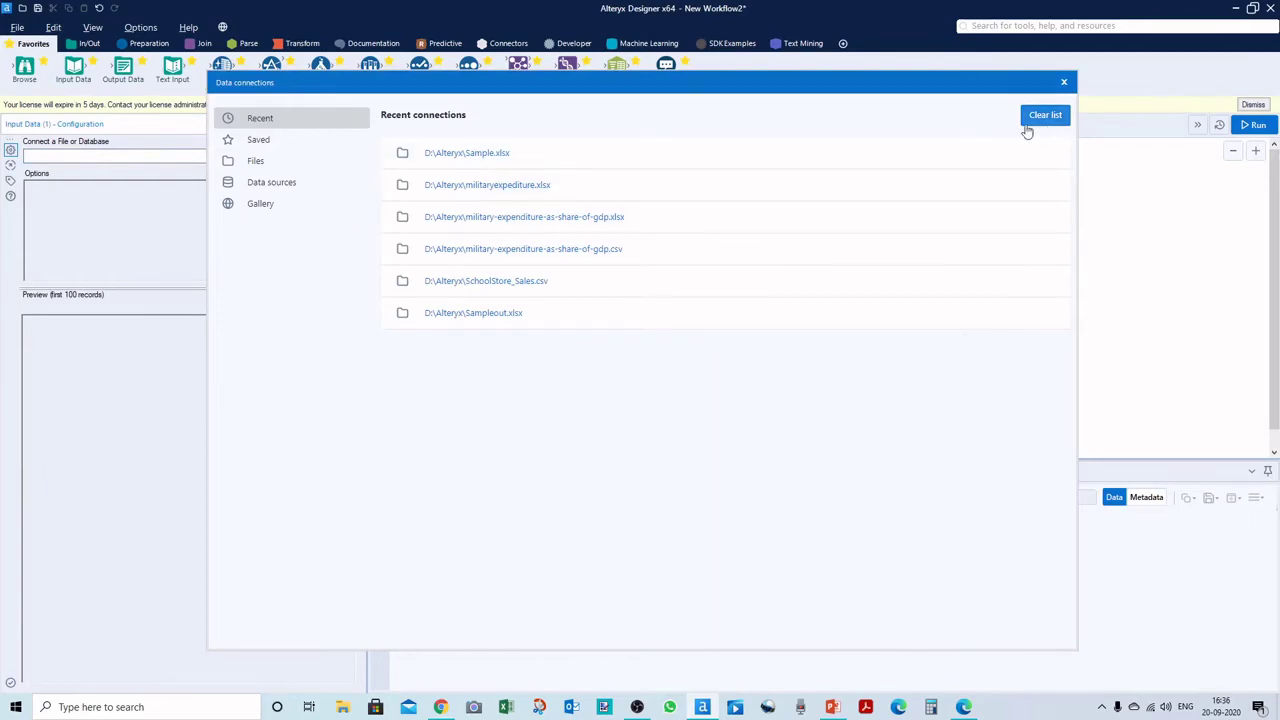
click(255, 163)
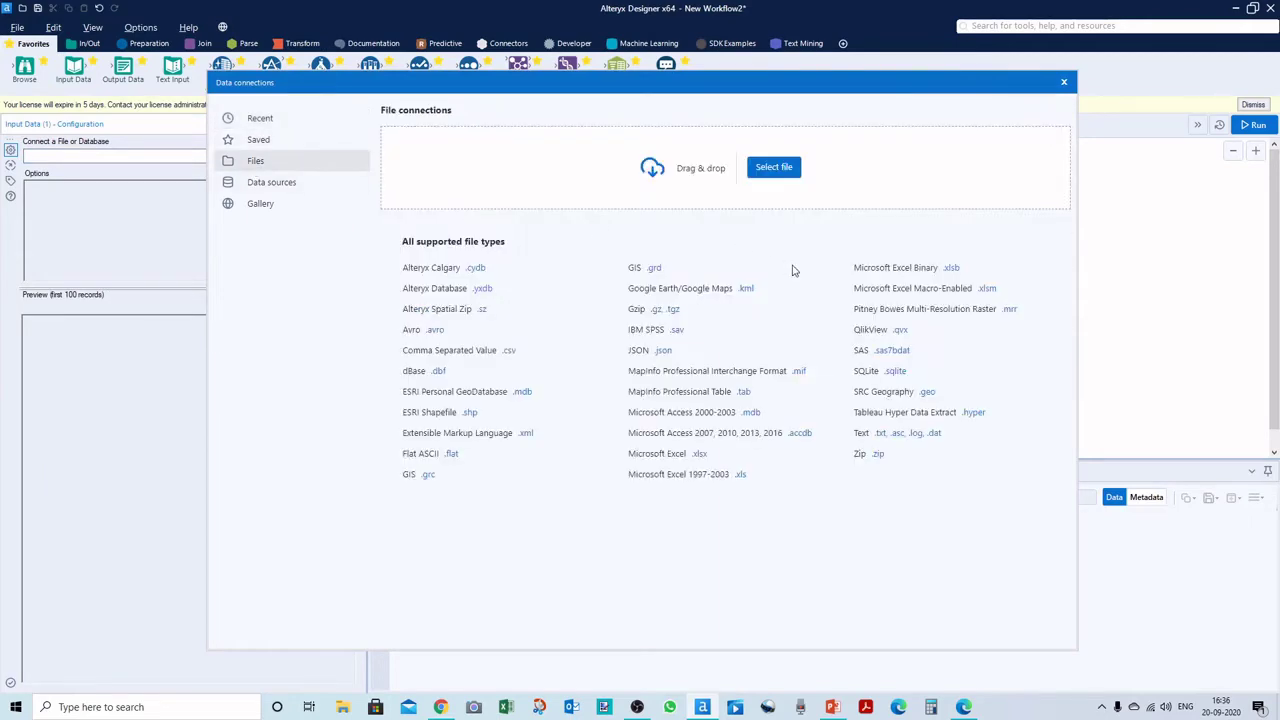
click(777, 167)
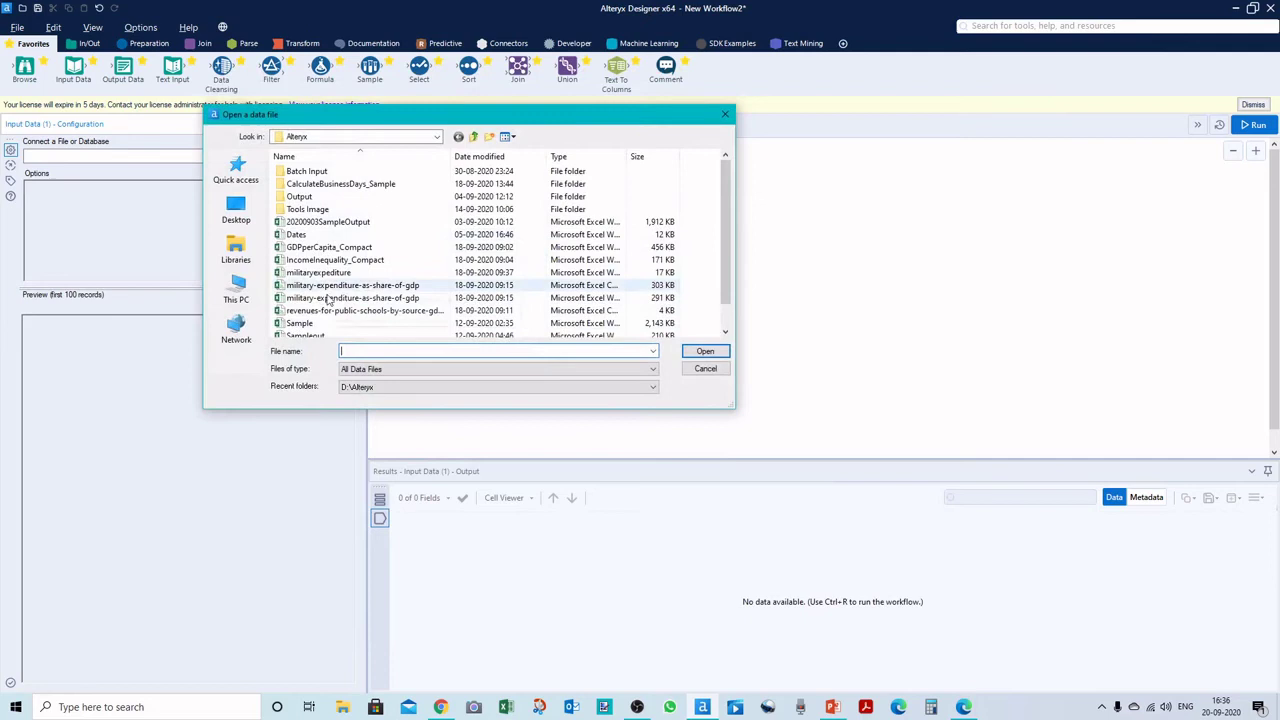
click(300, 323)
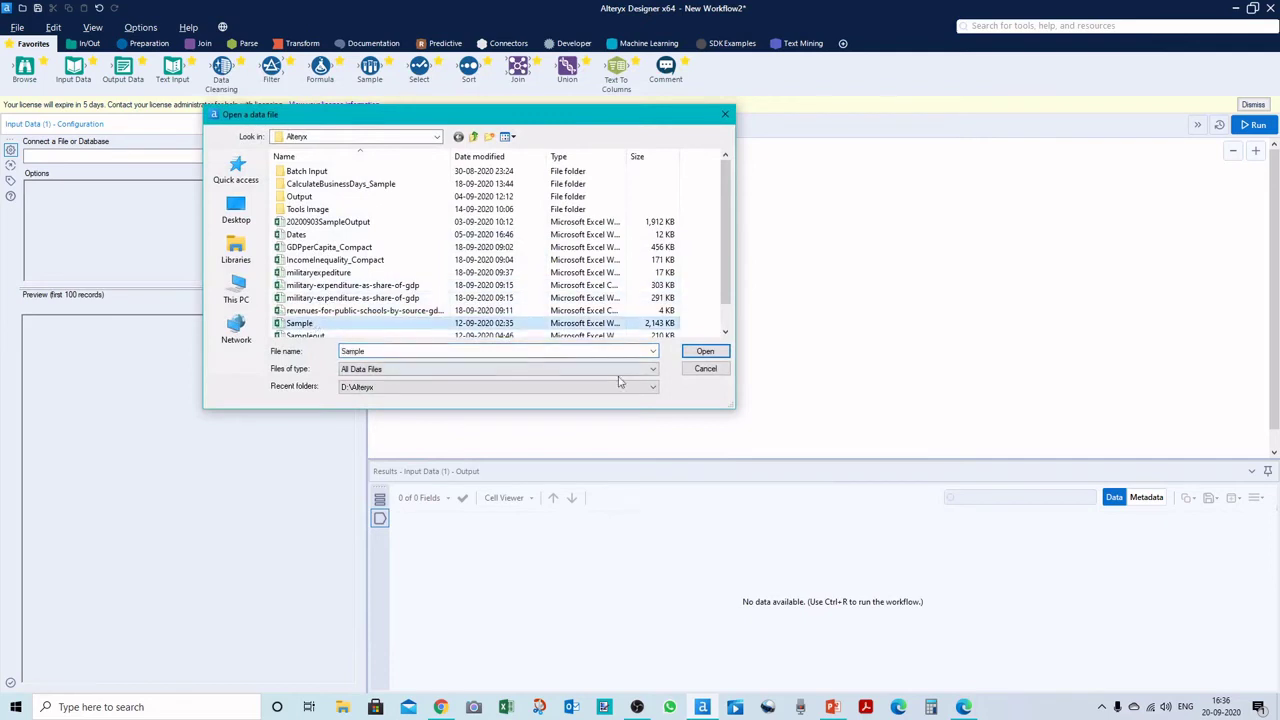
click(705, 352)
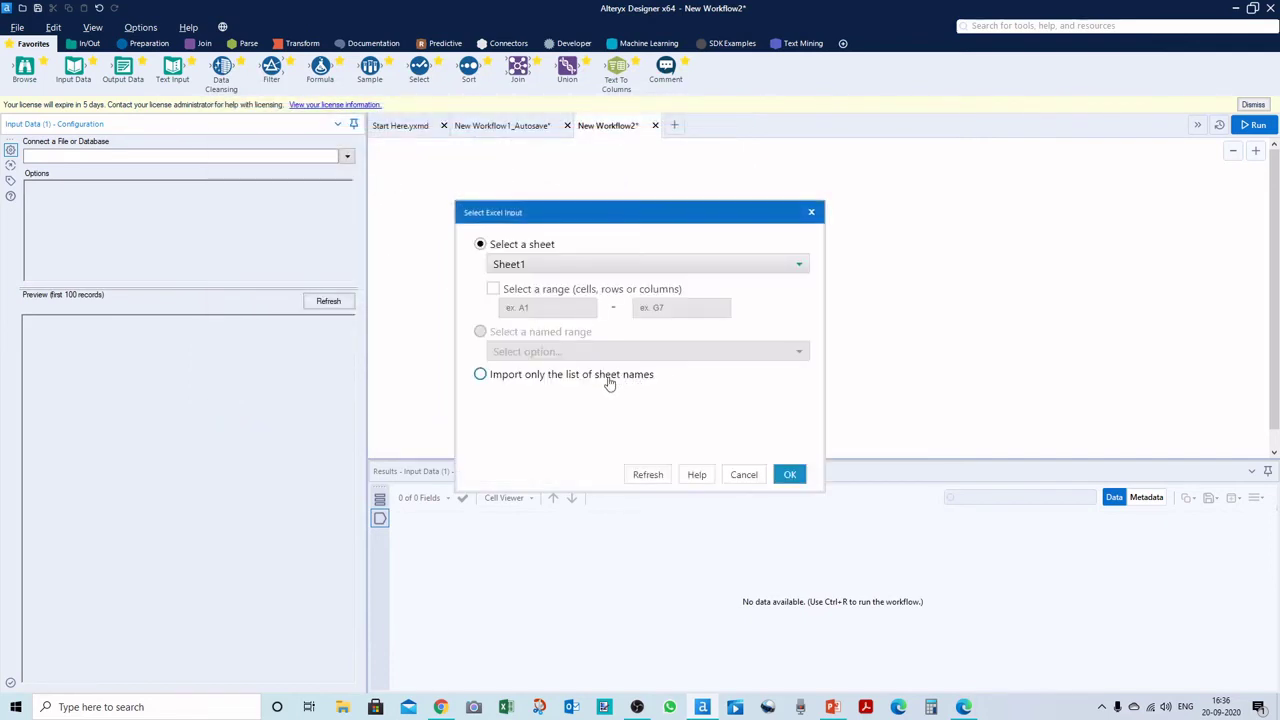
click(789, 474)
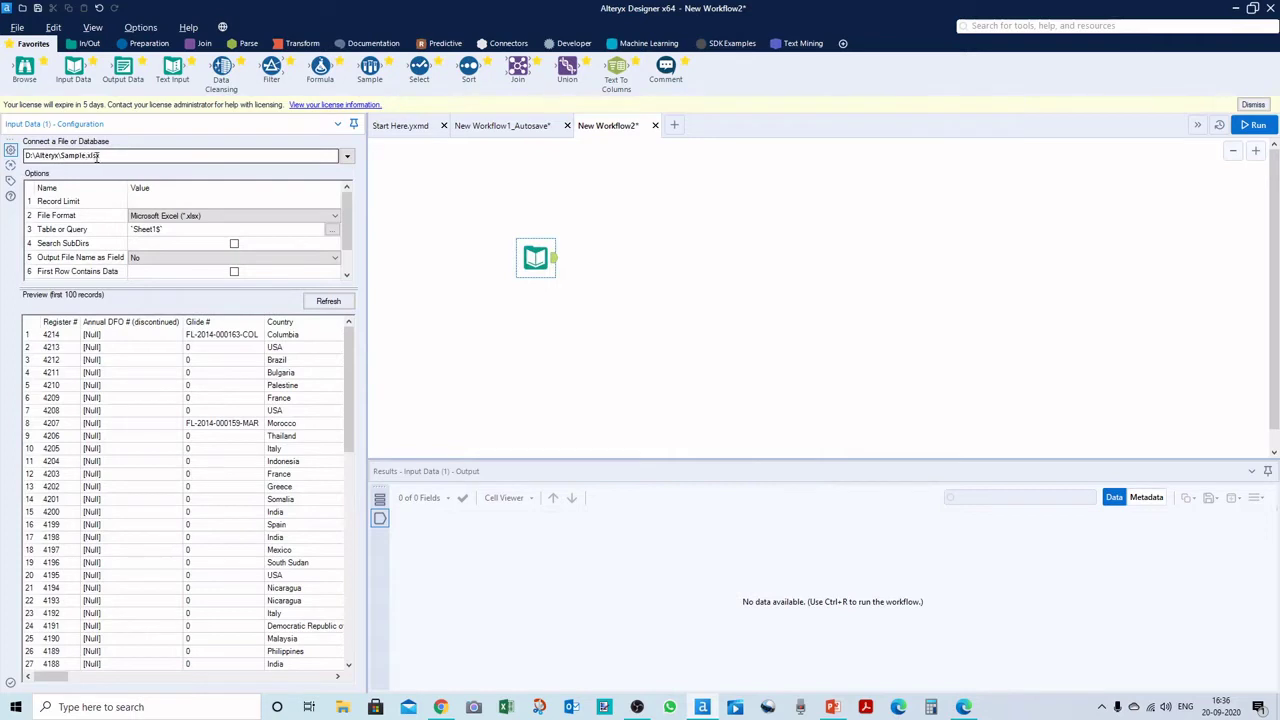
click(656, 267)
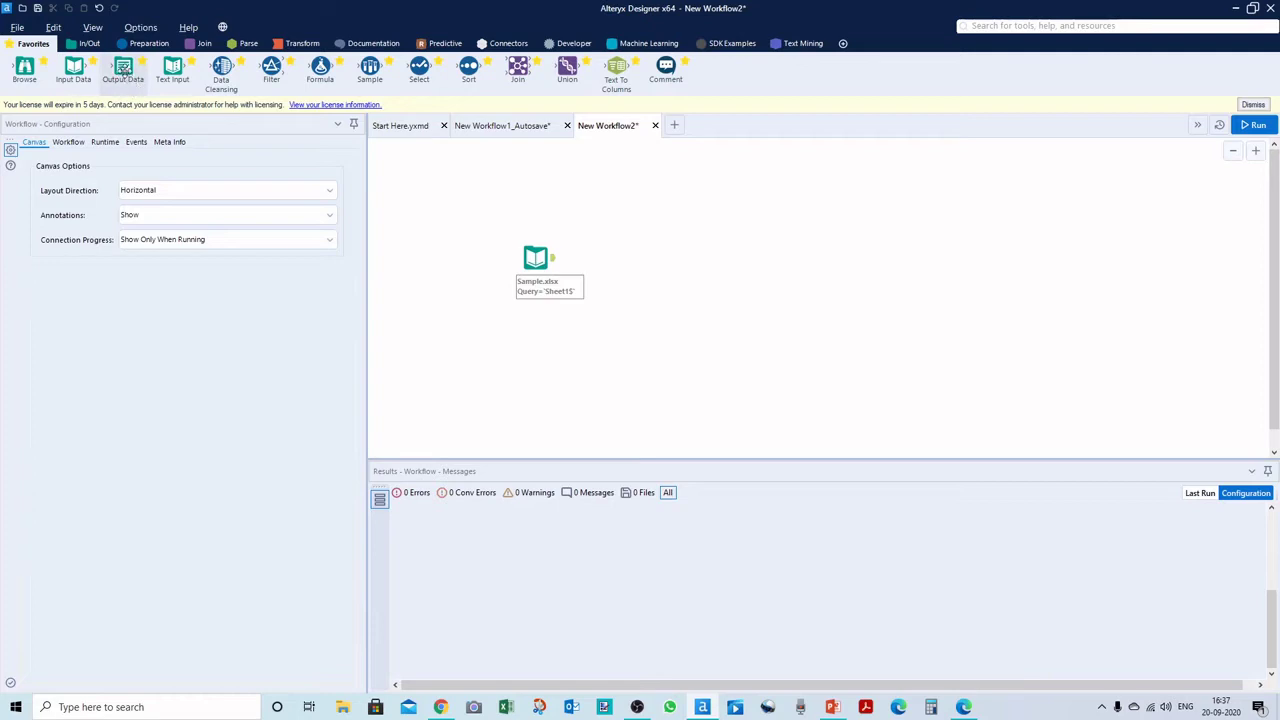
Connect an Output Data tool after the input, writing Sheet1 of D:\Alteryx\Sampleout.v1.xlsx
drag(122, 68, 624, 259)
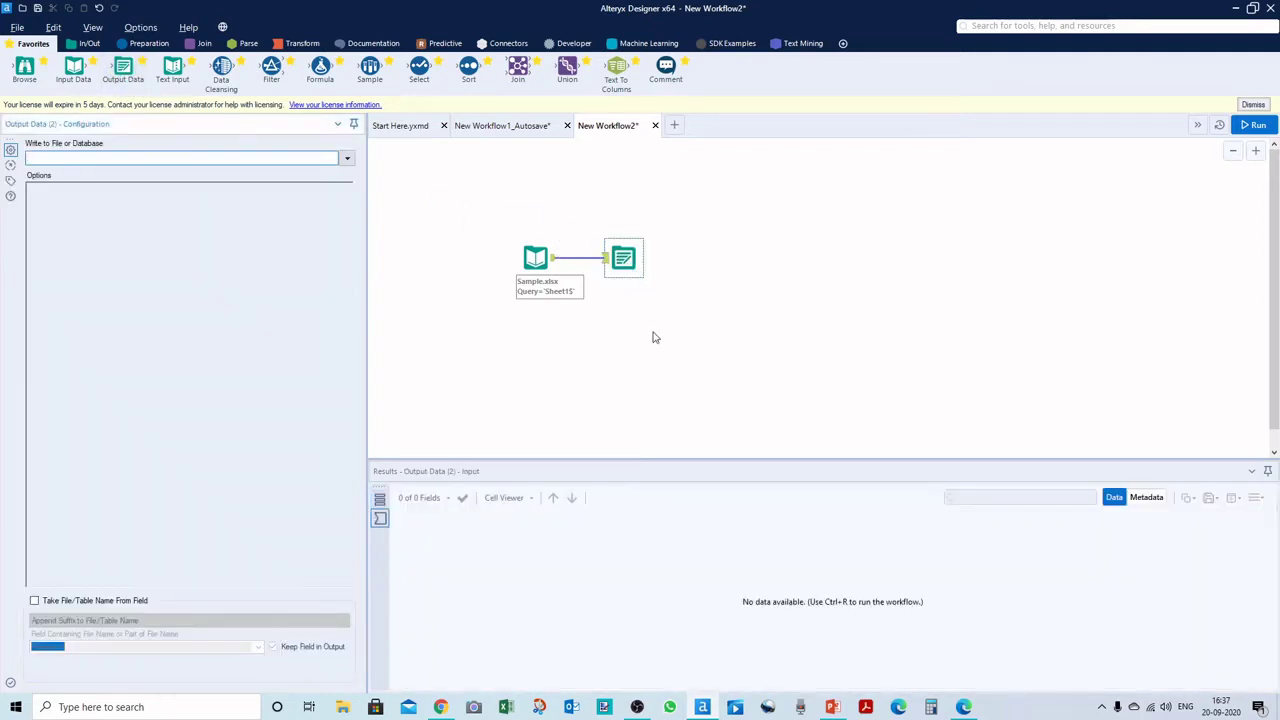
click(624, 259)
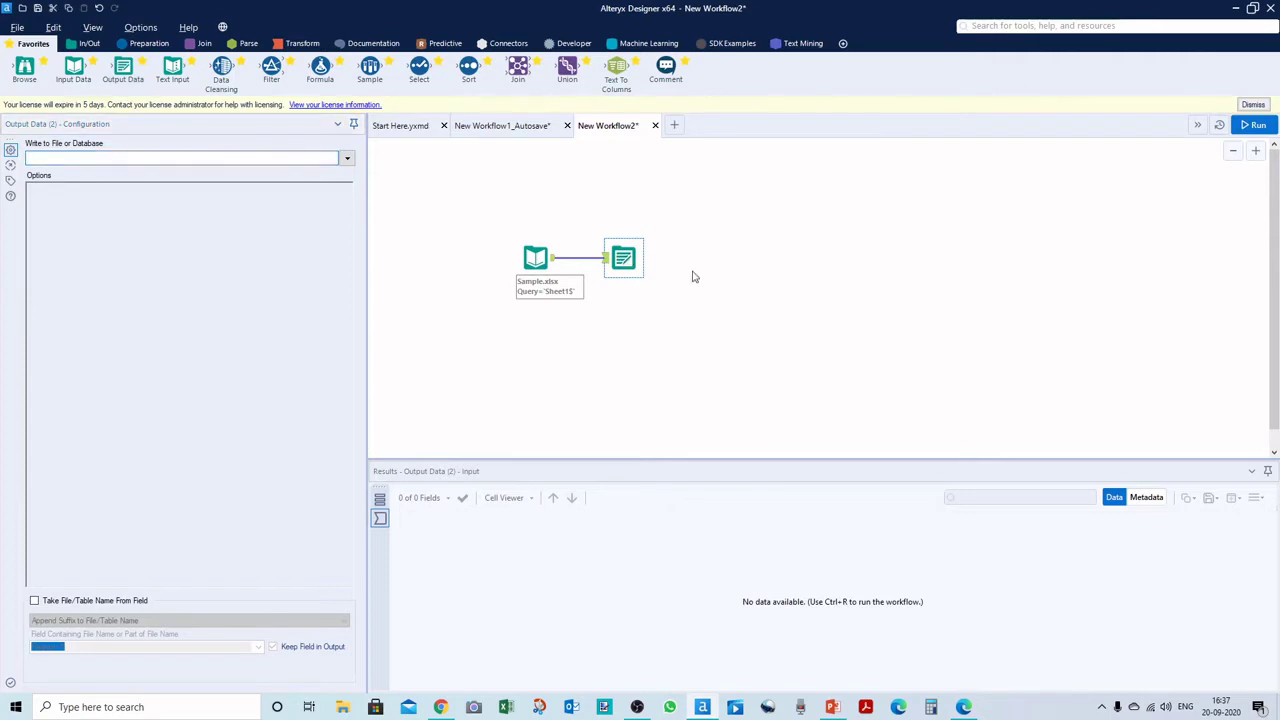
click(347, 158)
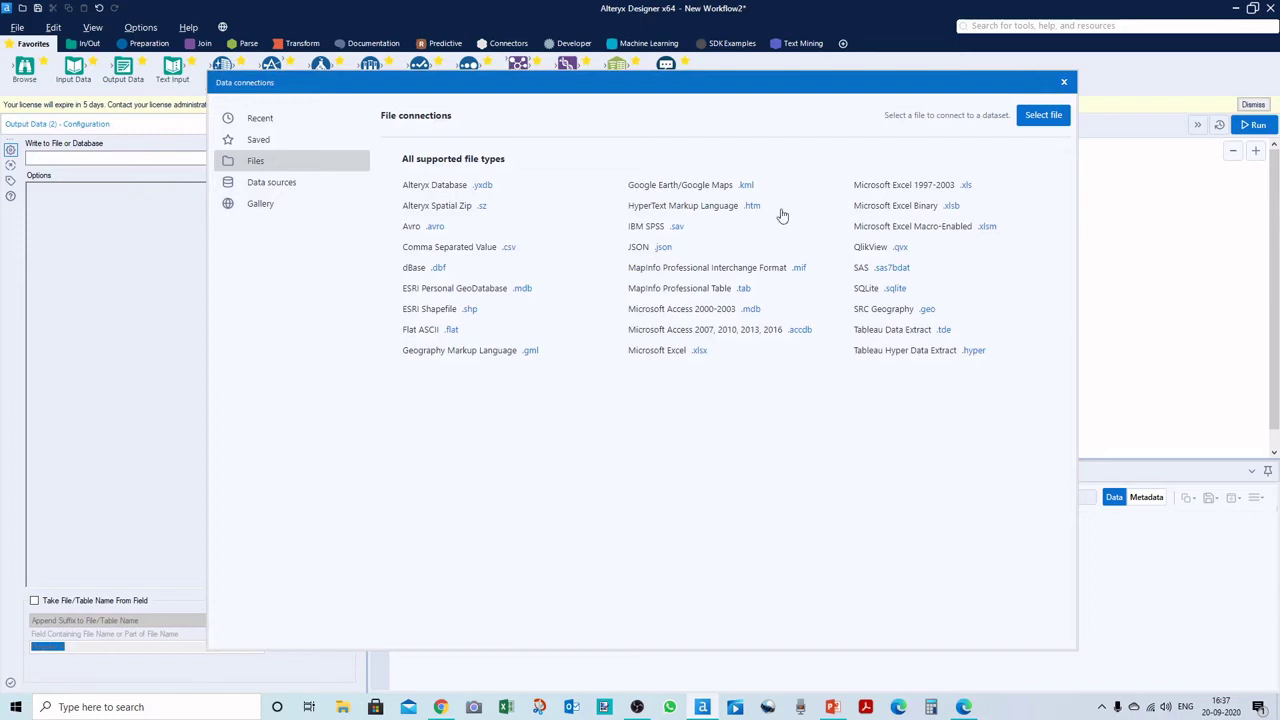
click(1041, 117)
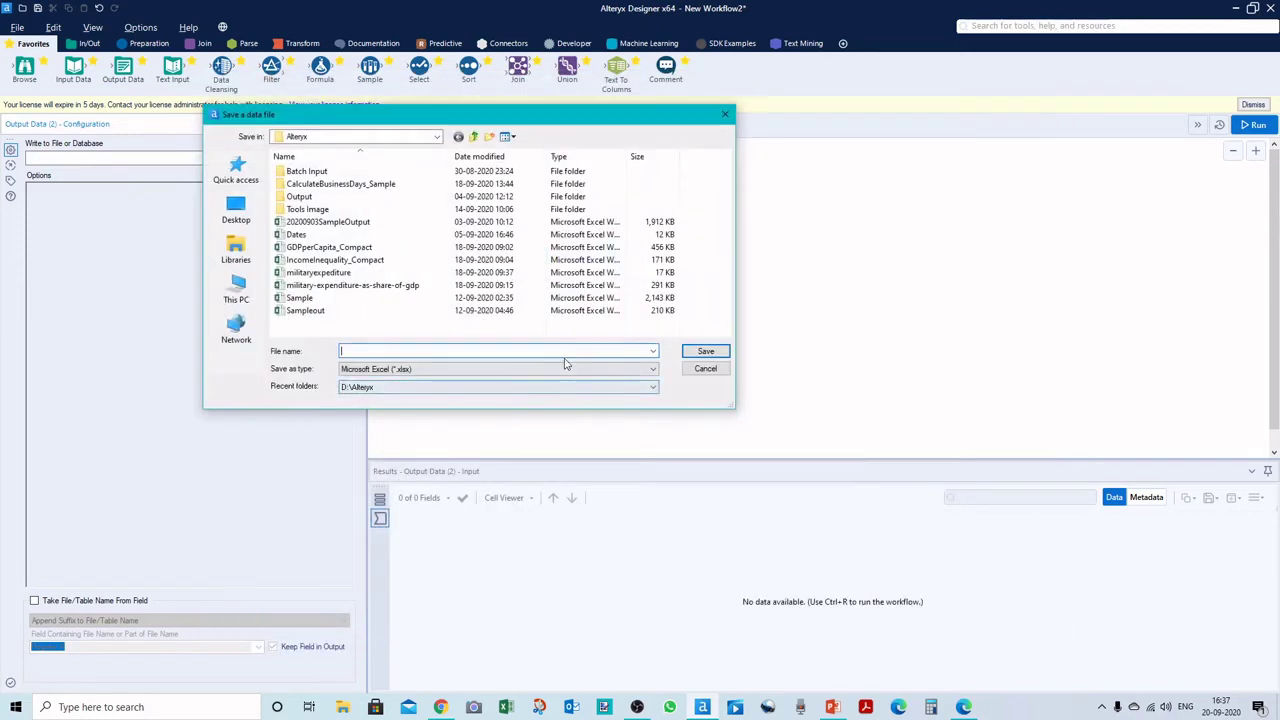
click(366, 351)
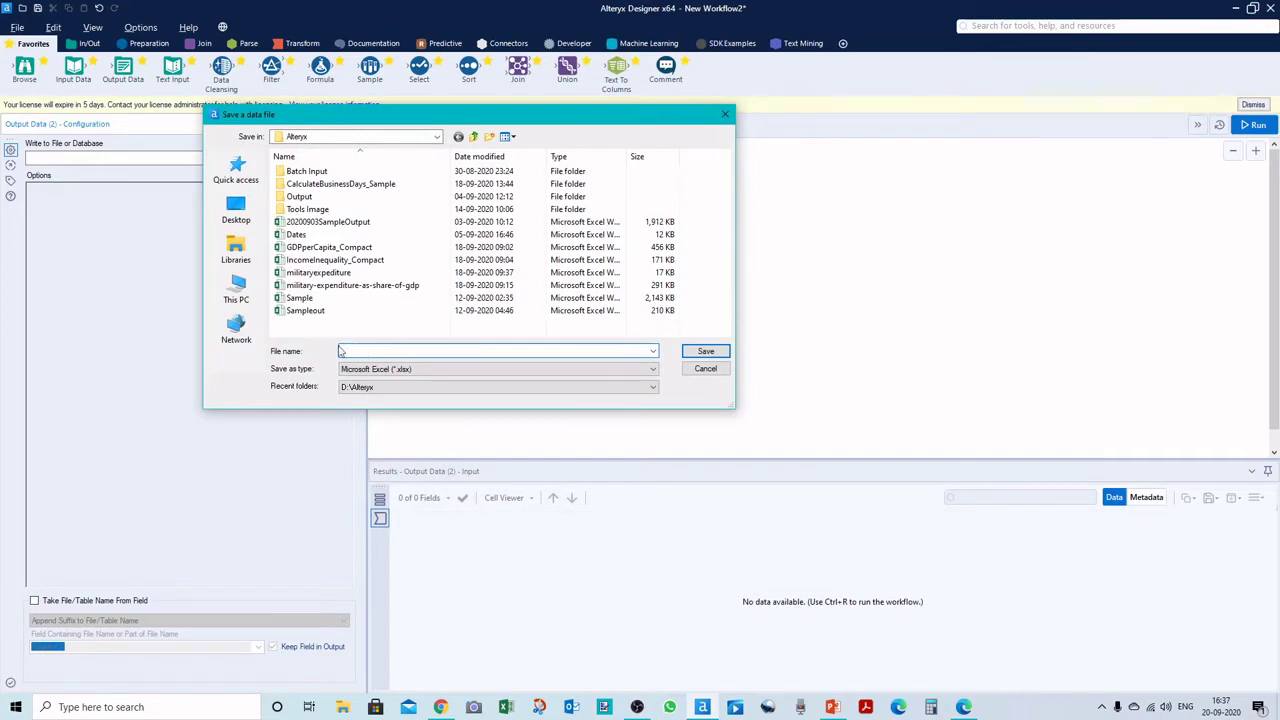
click(322, 311)
click(400, 351)
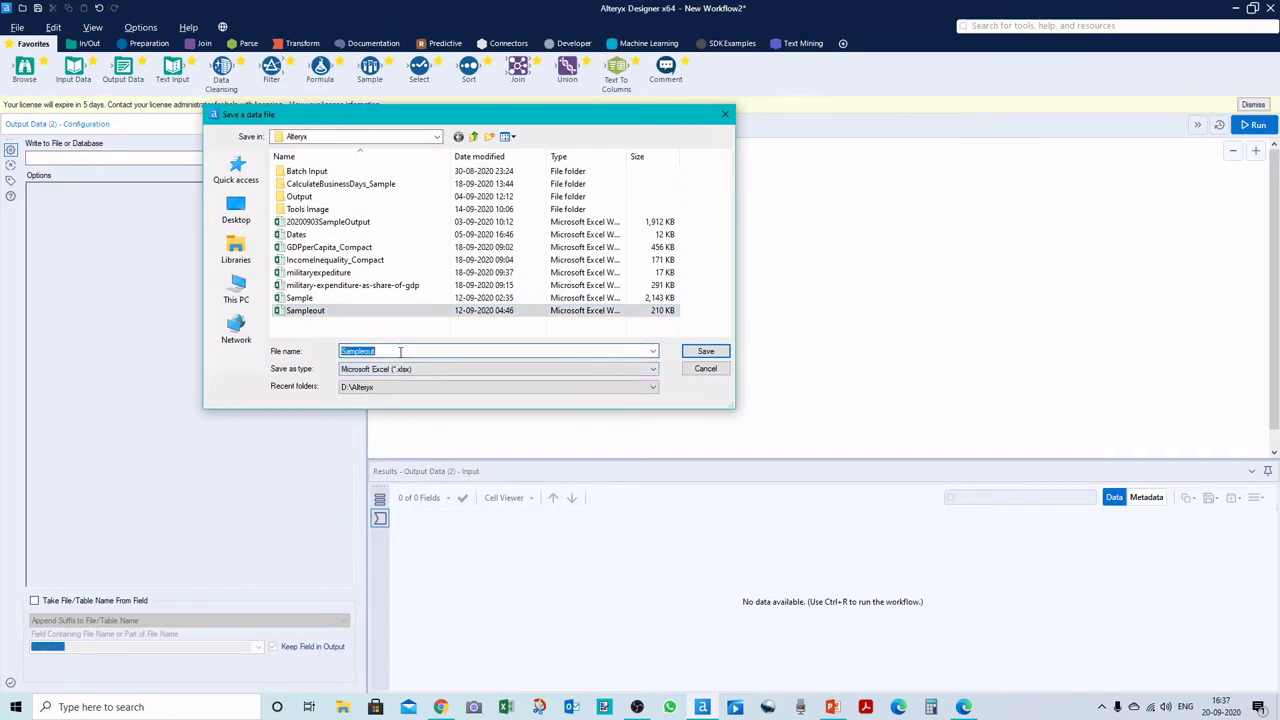
click(400, 351)
text(.v1)
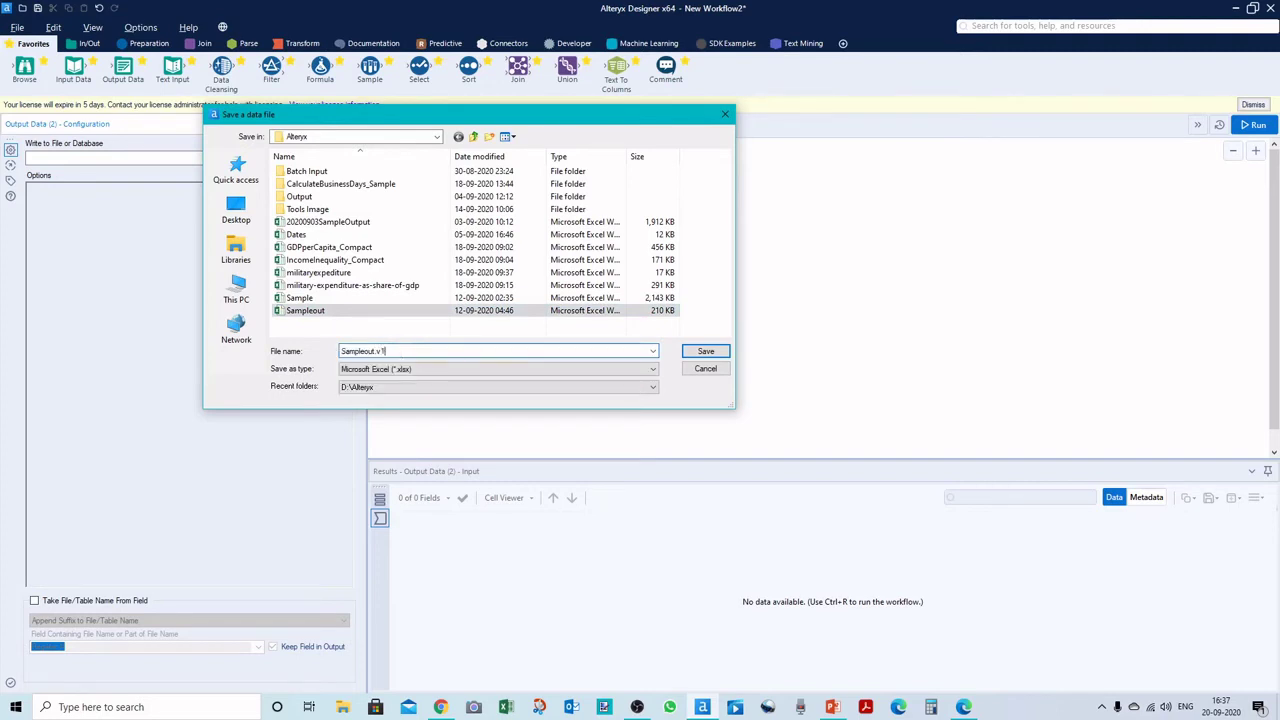
click(706, 352)
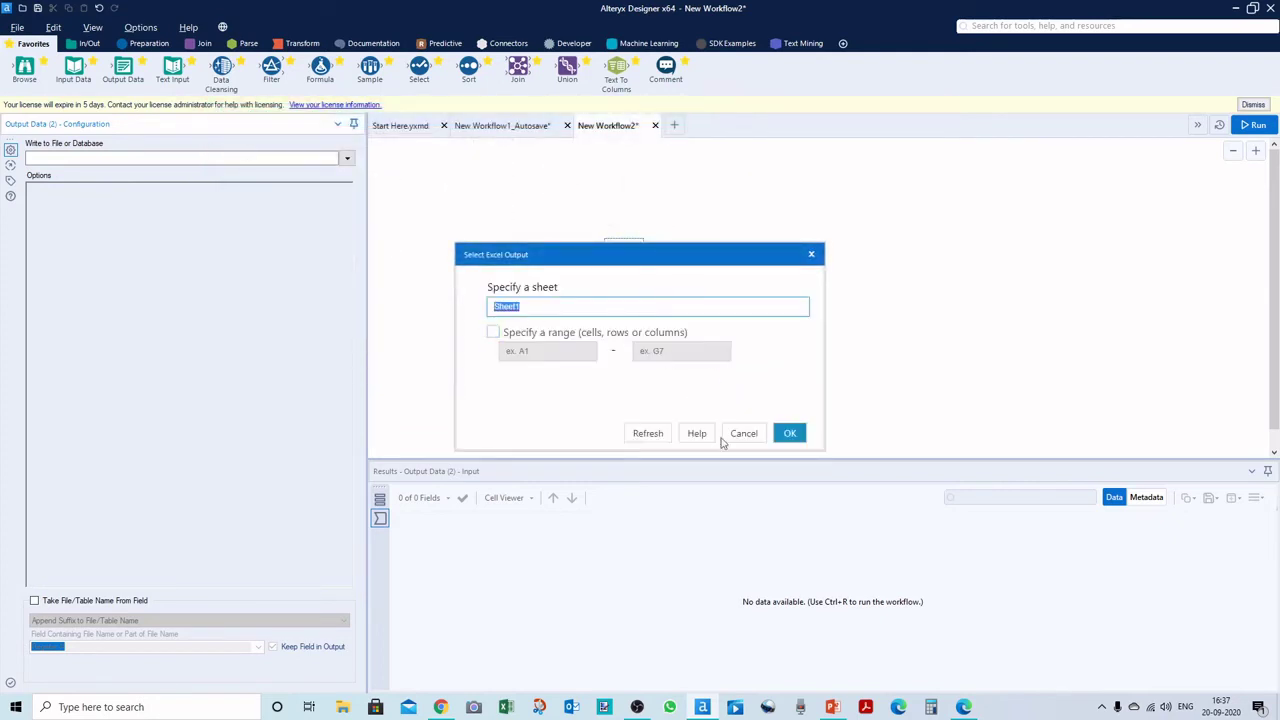
click(790, 433)
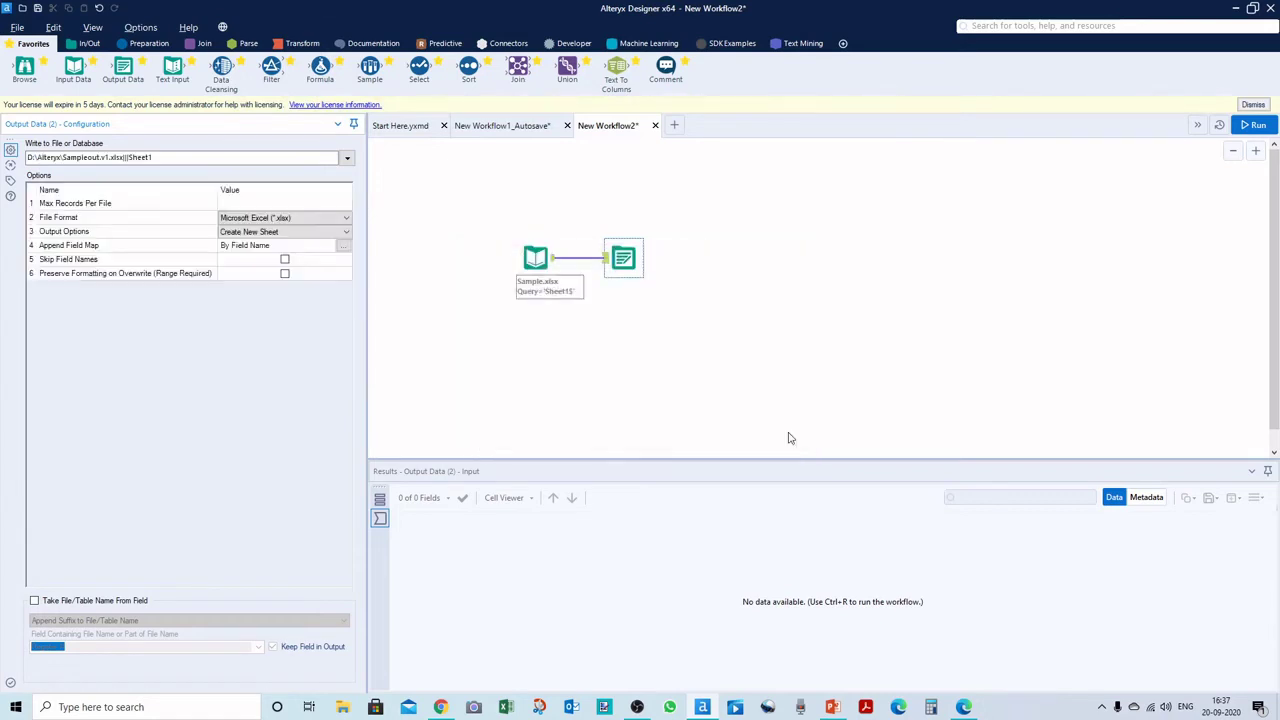
click(640, 280)
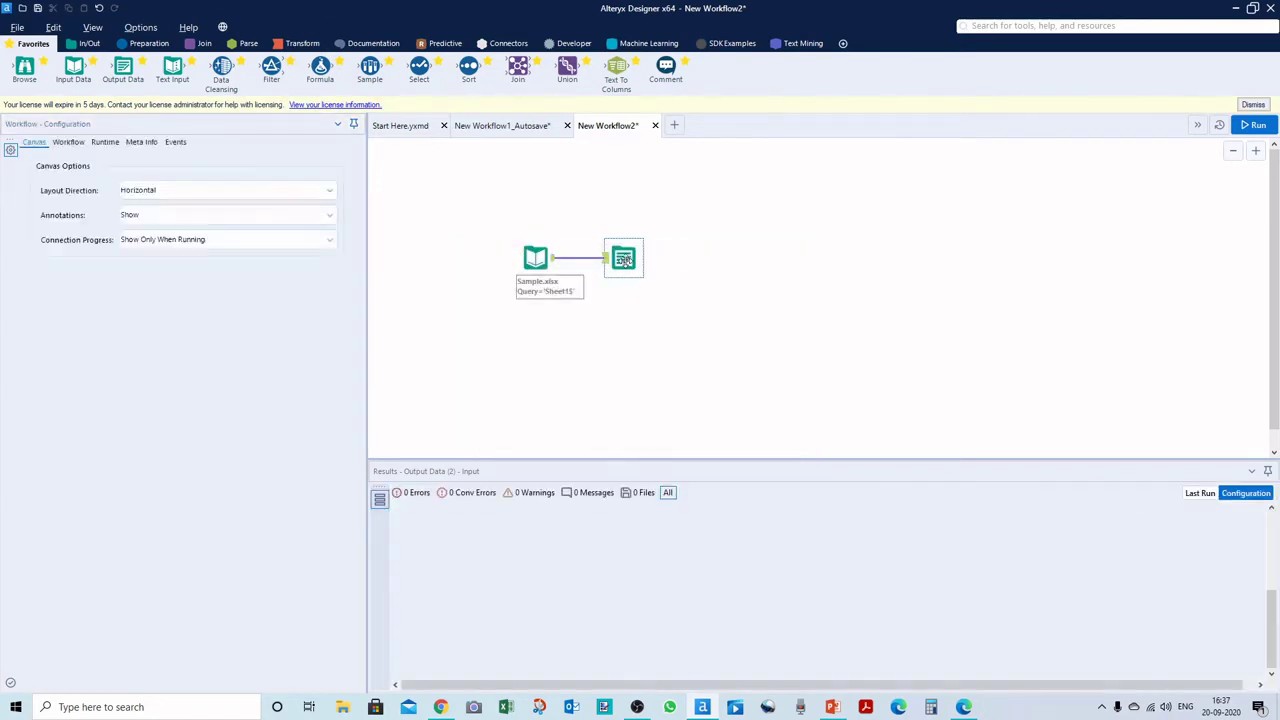
Review the configured file paths of the output and input tools
click(624, 258)
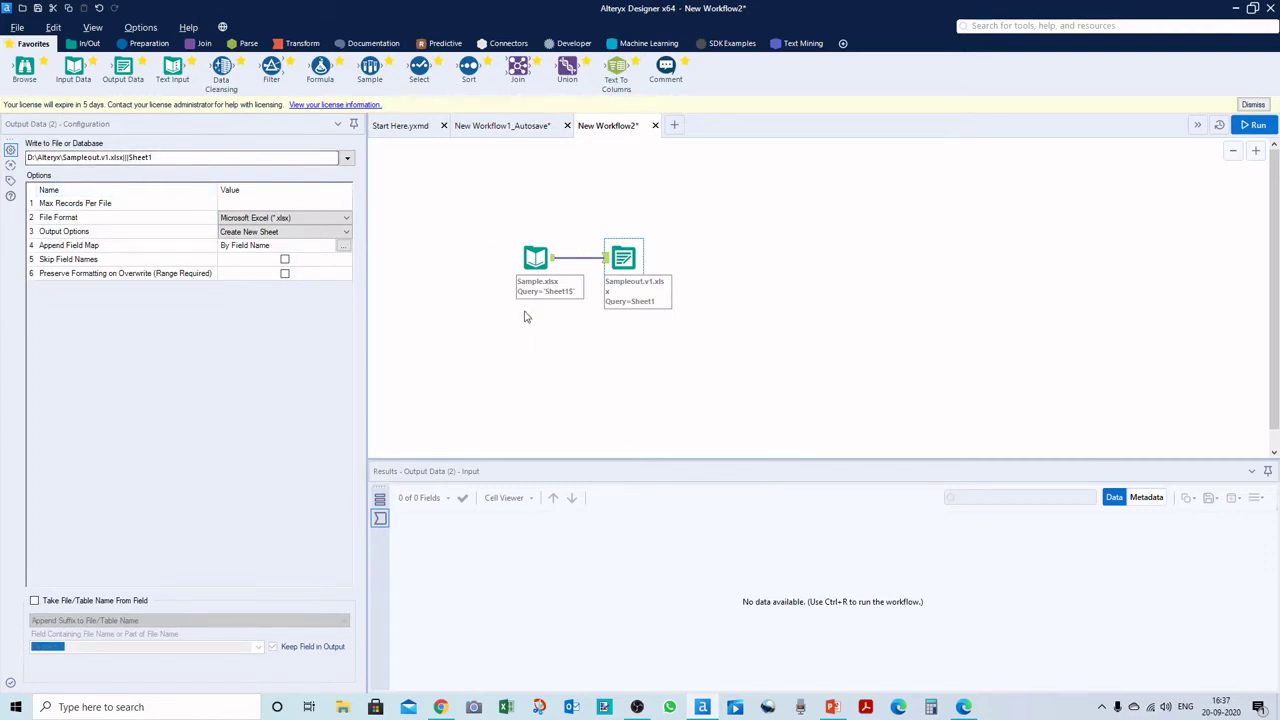
click(536, 272)
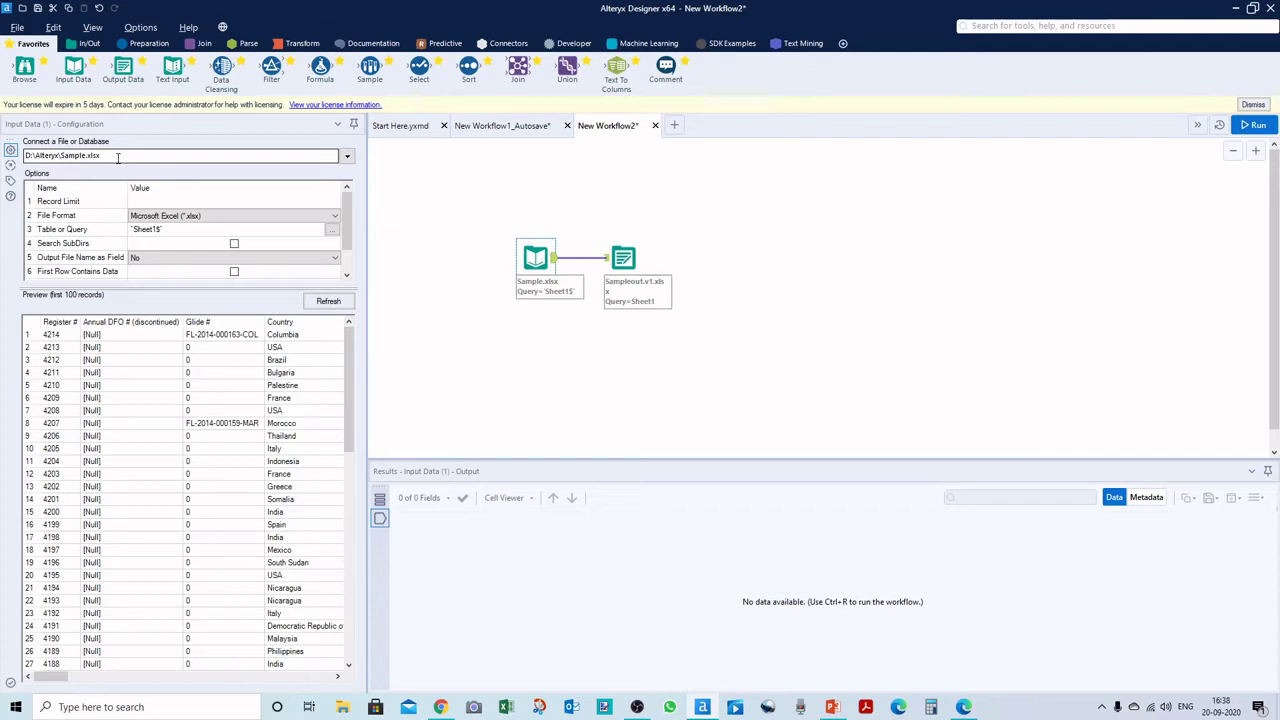
click(584, 364)
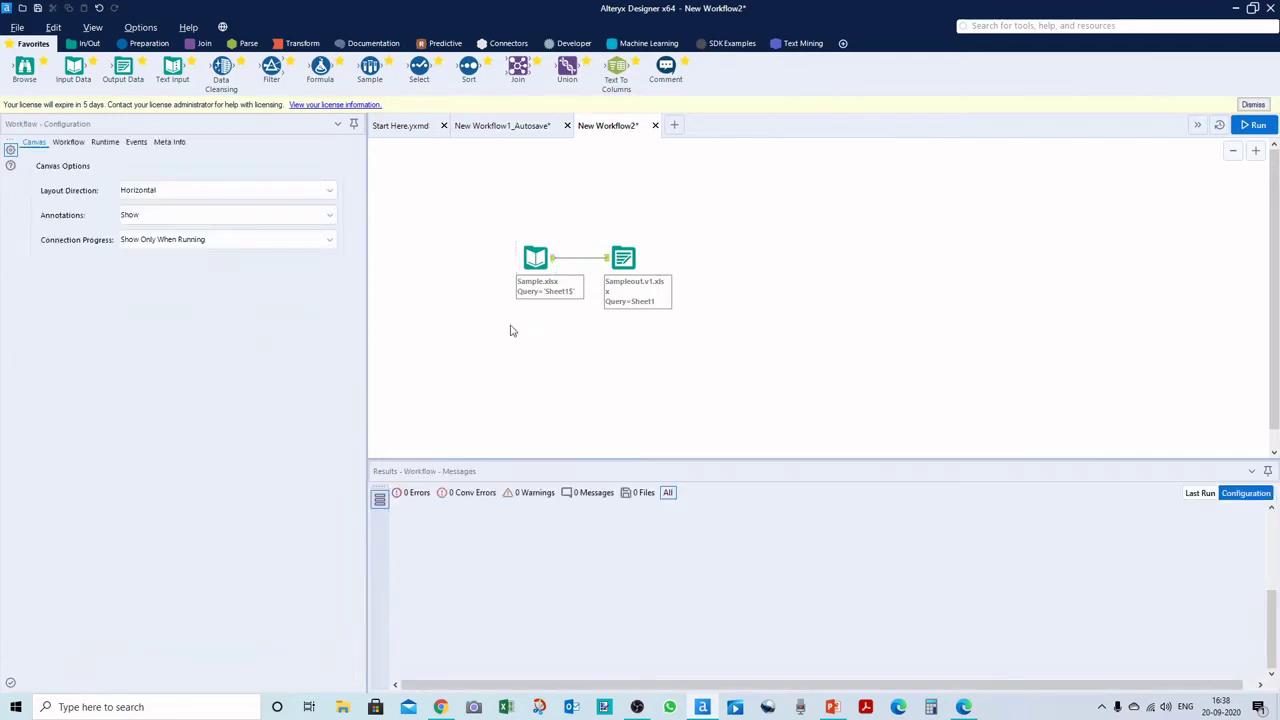
Save the workflow as ChooseFilePath in the D:\Alteryx folder
click(19, 30)
mouse_move(45, 155)
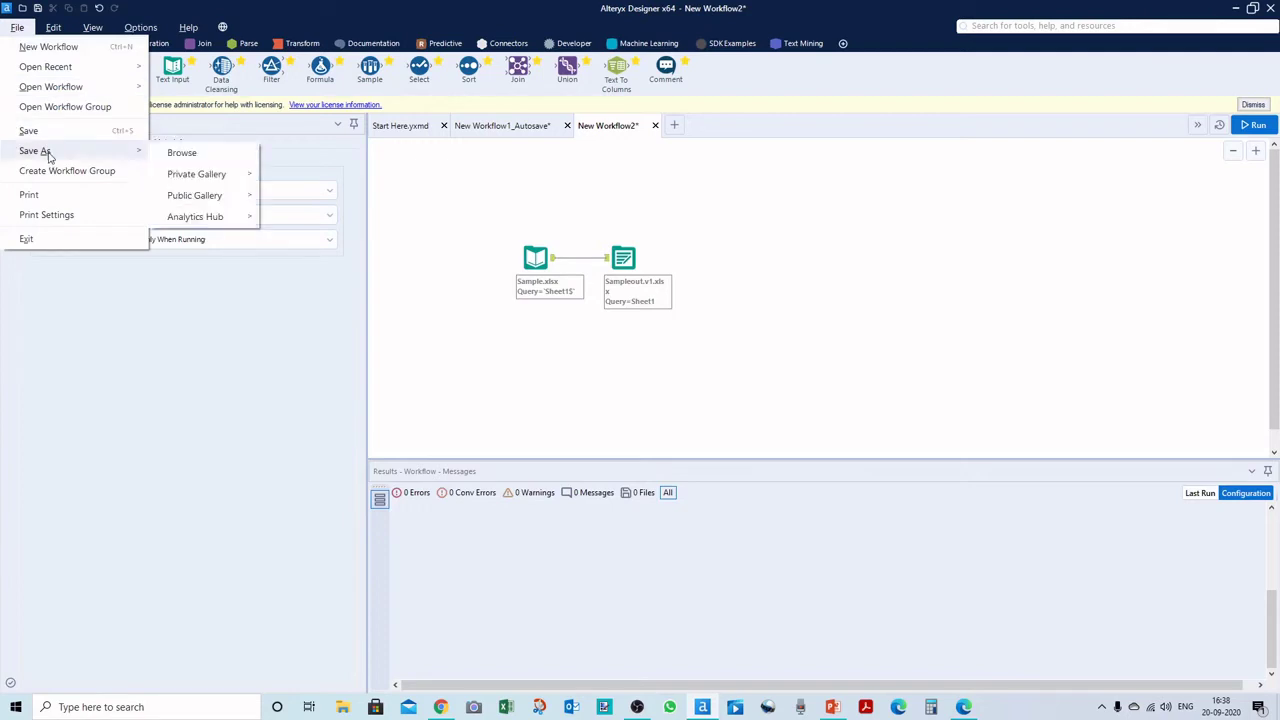
click(182, 153)
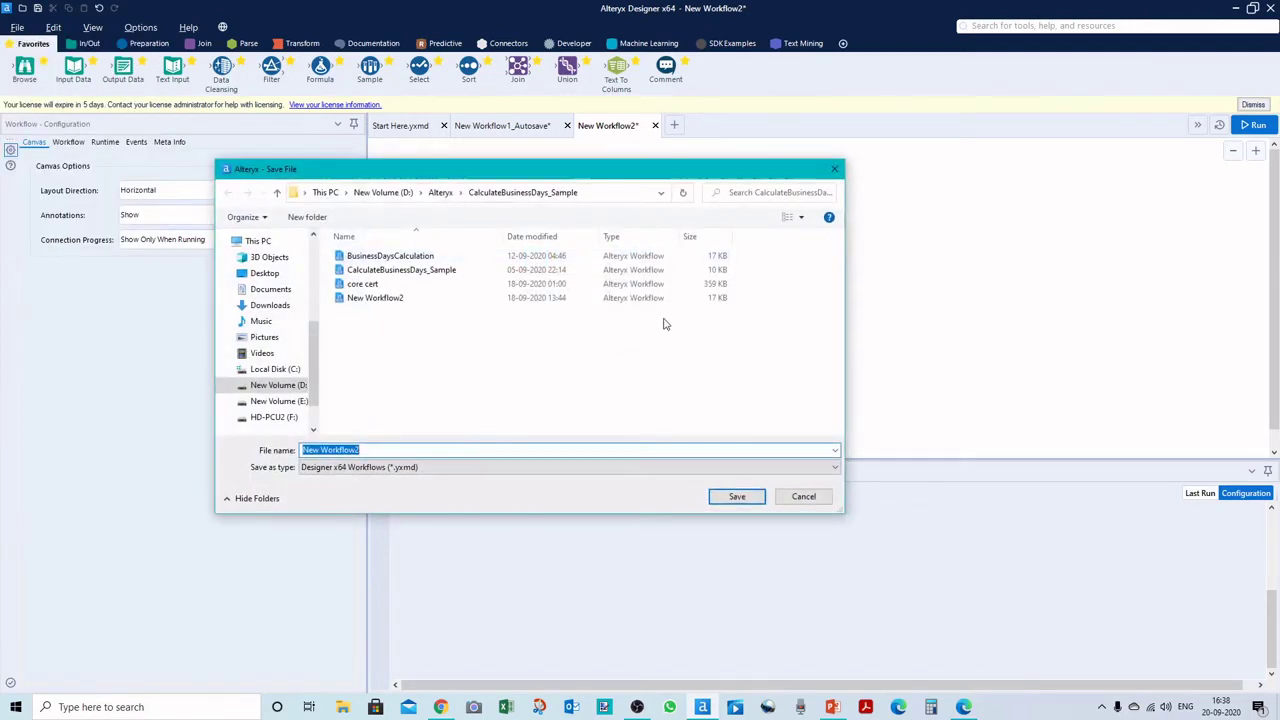
click(440, 193)
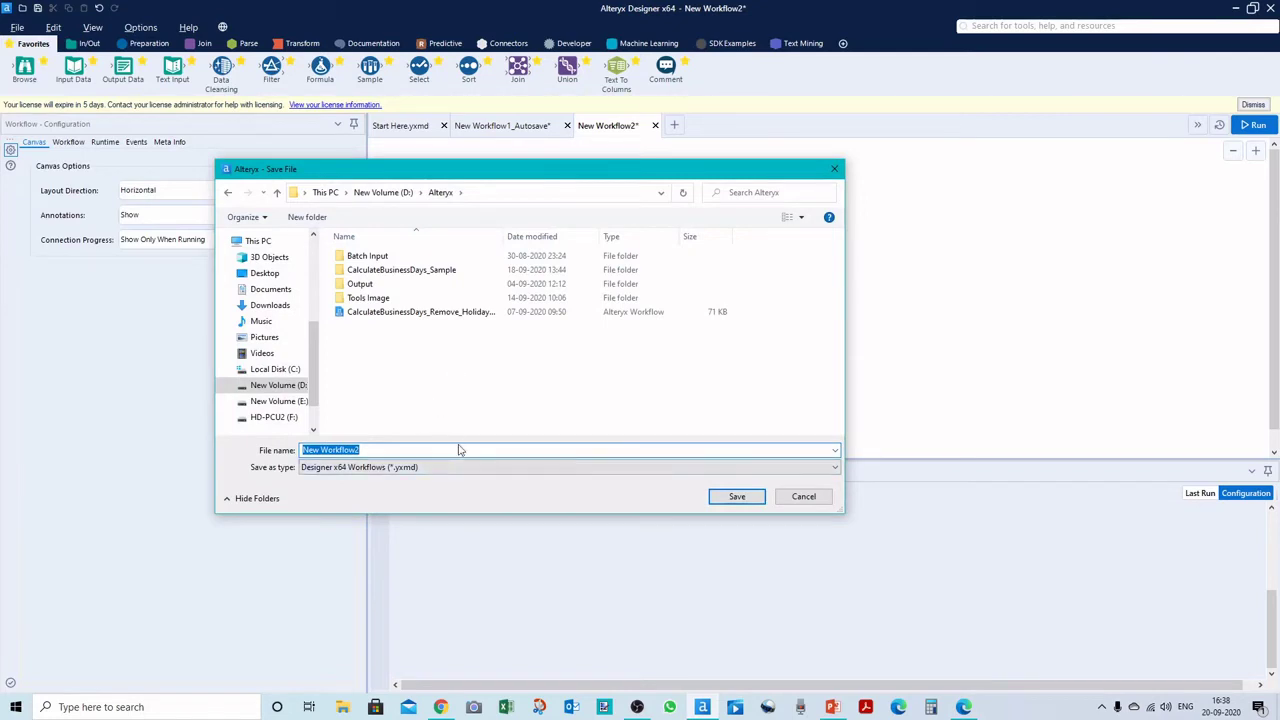
text(C)
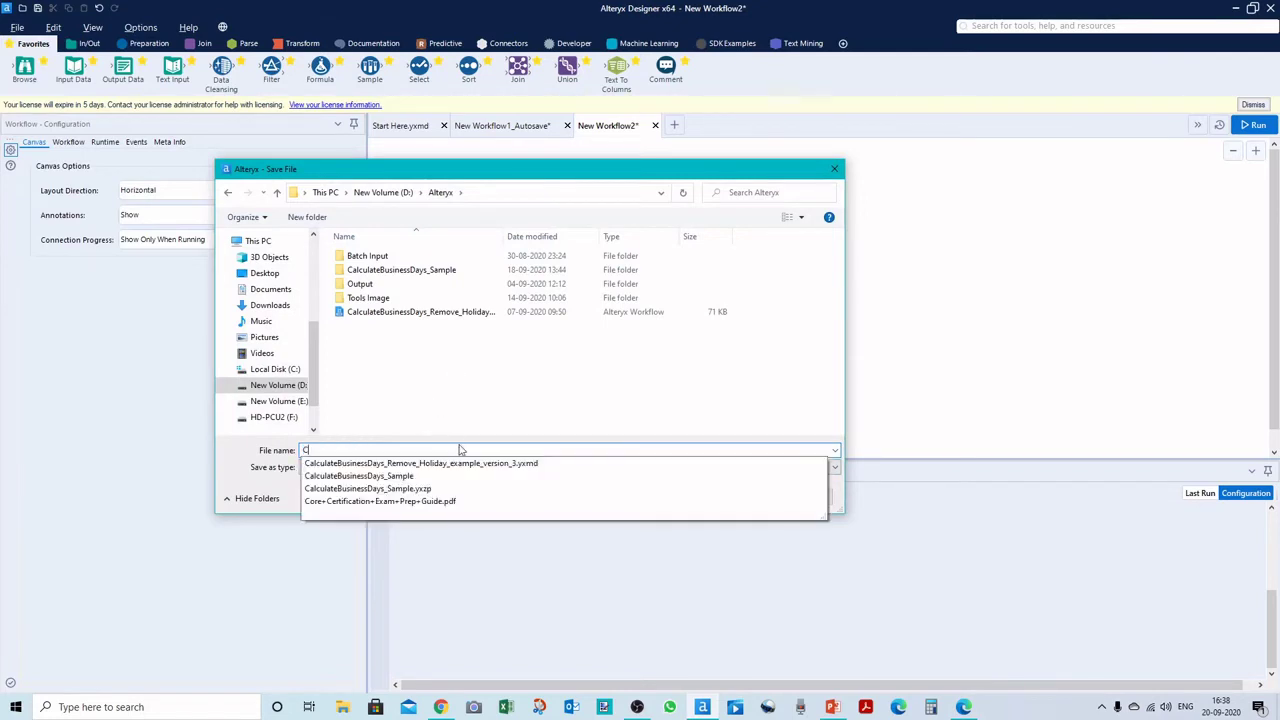
text(hoose)
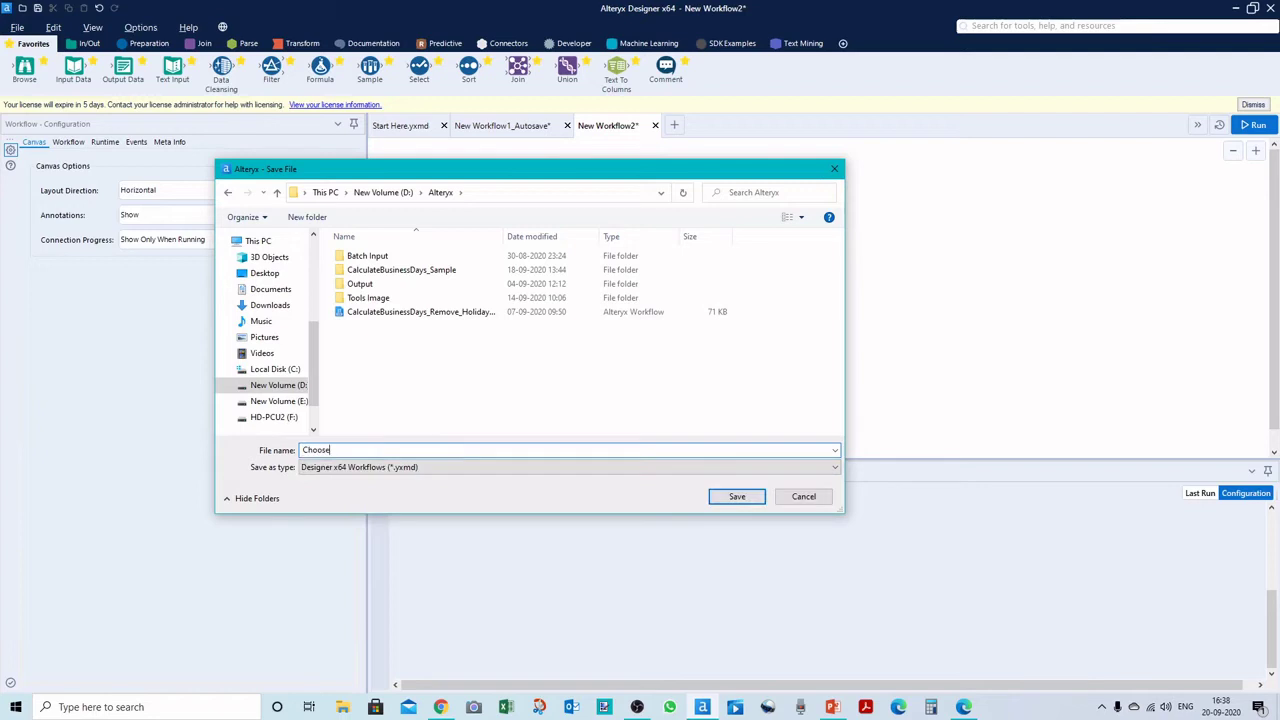
text(Fil)
text(Path)
click(735, 495)
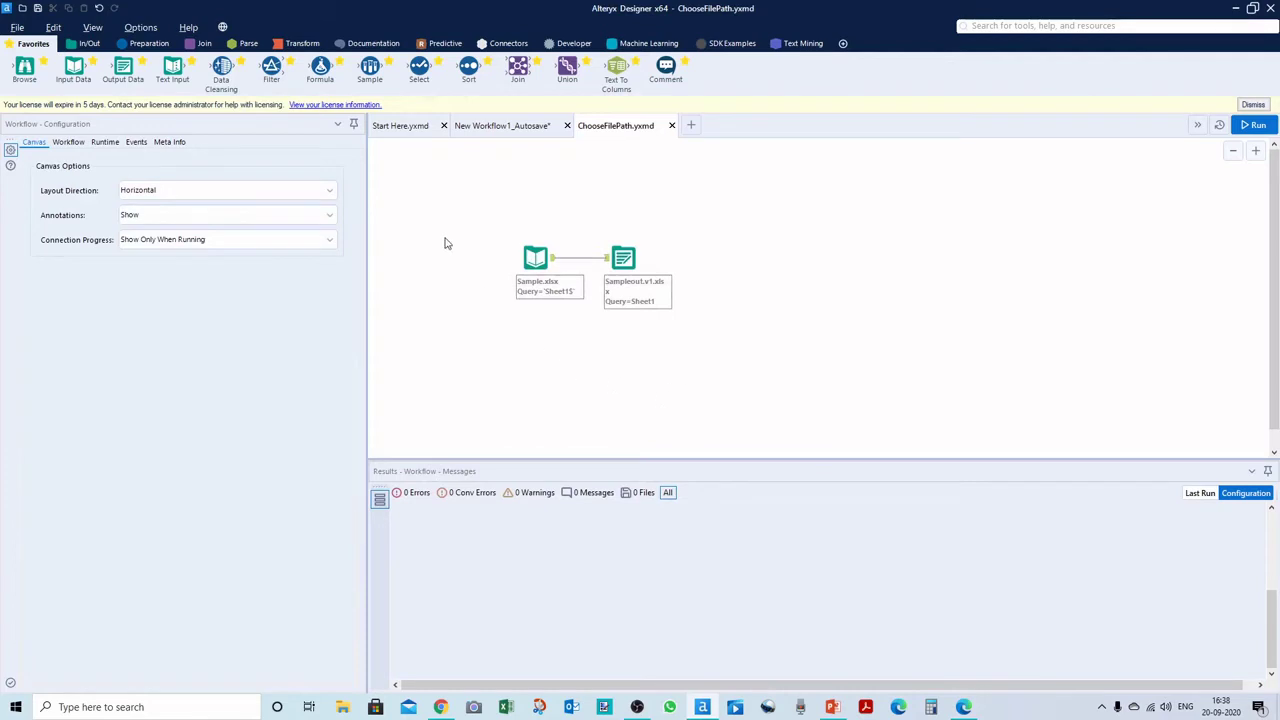
Check the input's file path, then select Sample.xlsx in D:\Alteryx in File Explorer
click(534, 259)
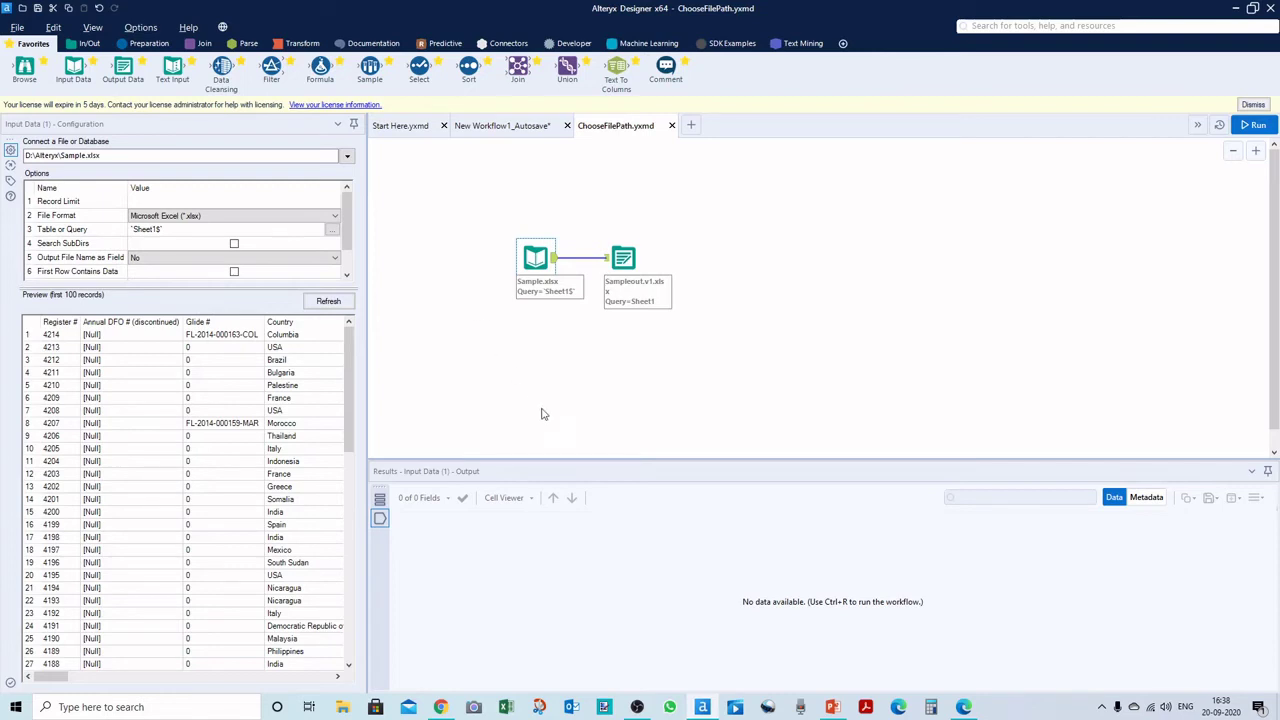
click(345, 708)
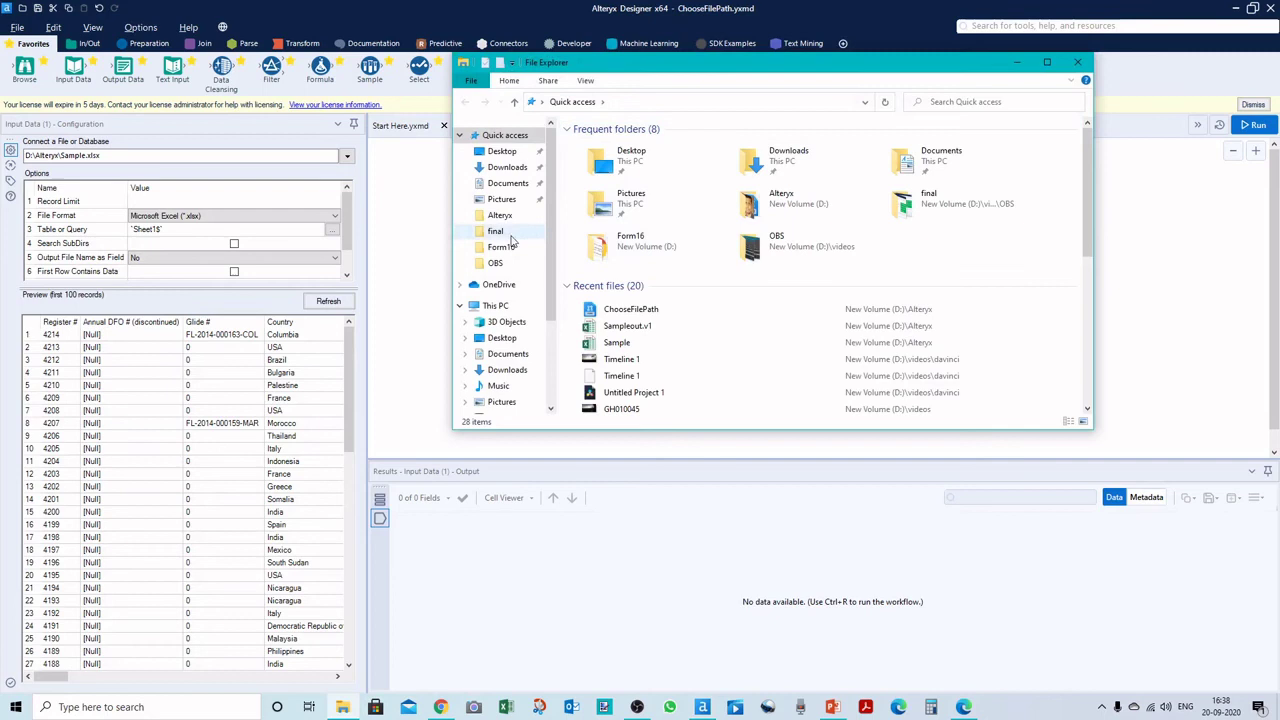
click(500, 215)
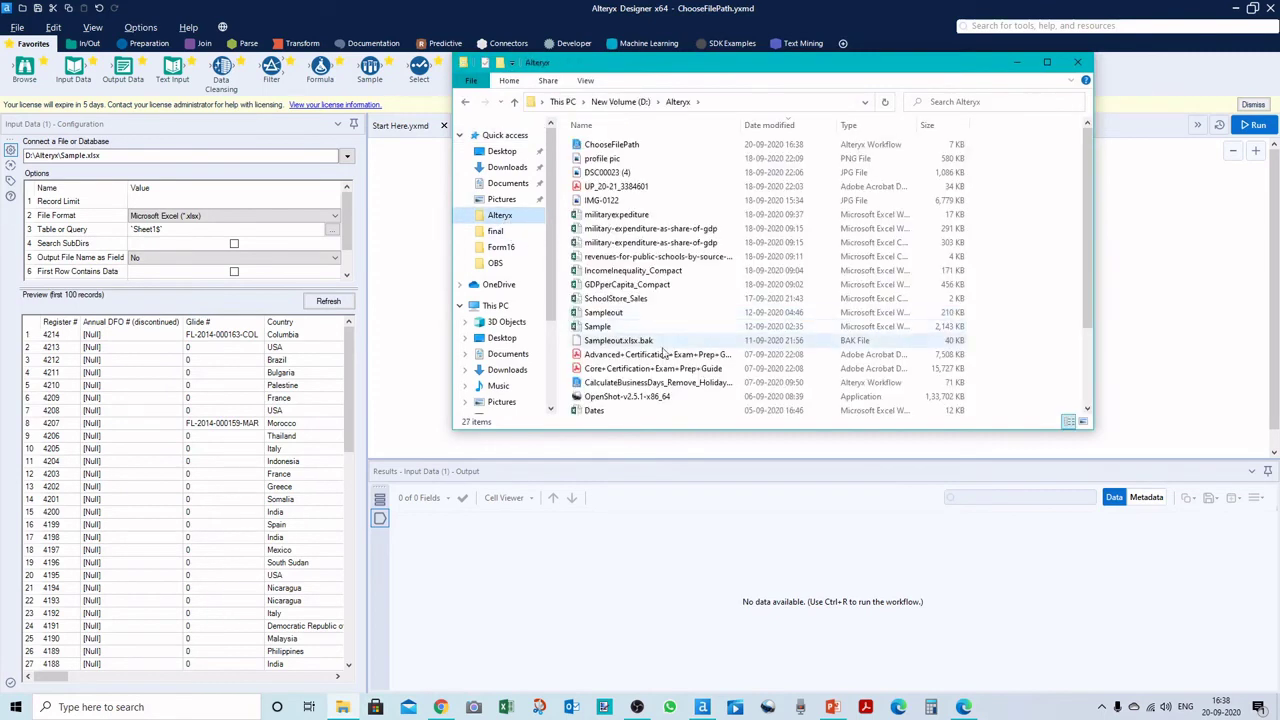
click(630, 328)
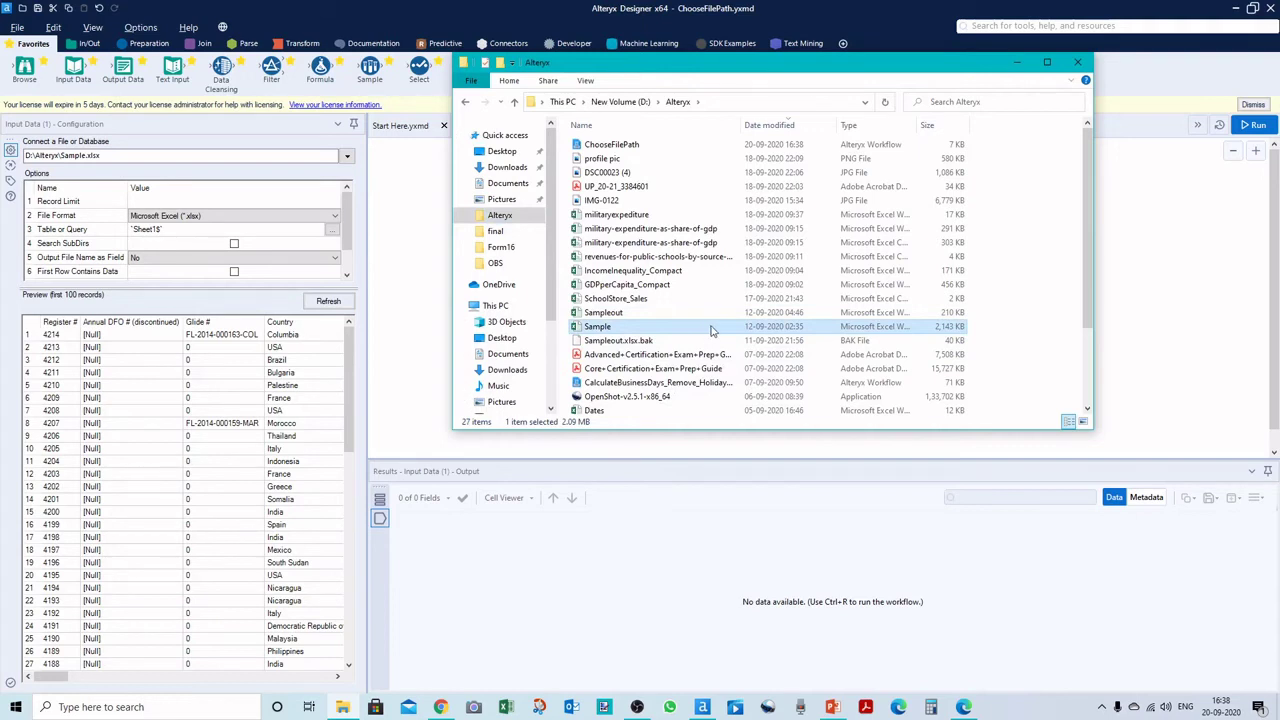
Create the folder C:\AlteryxNew, paste the Sample workbook into it, and return to Alteryx
scroll(525, 366, down, 1)
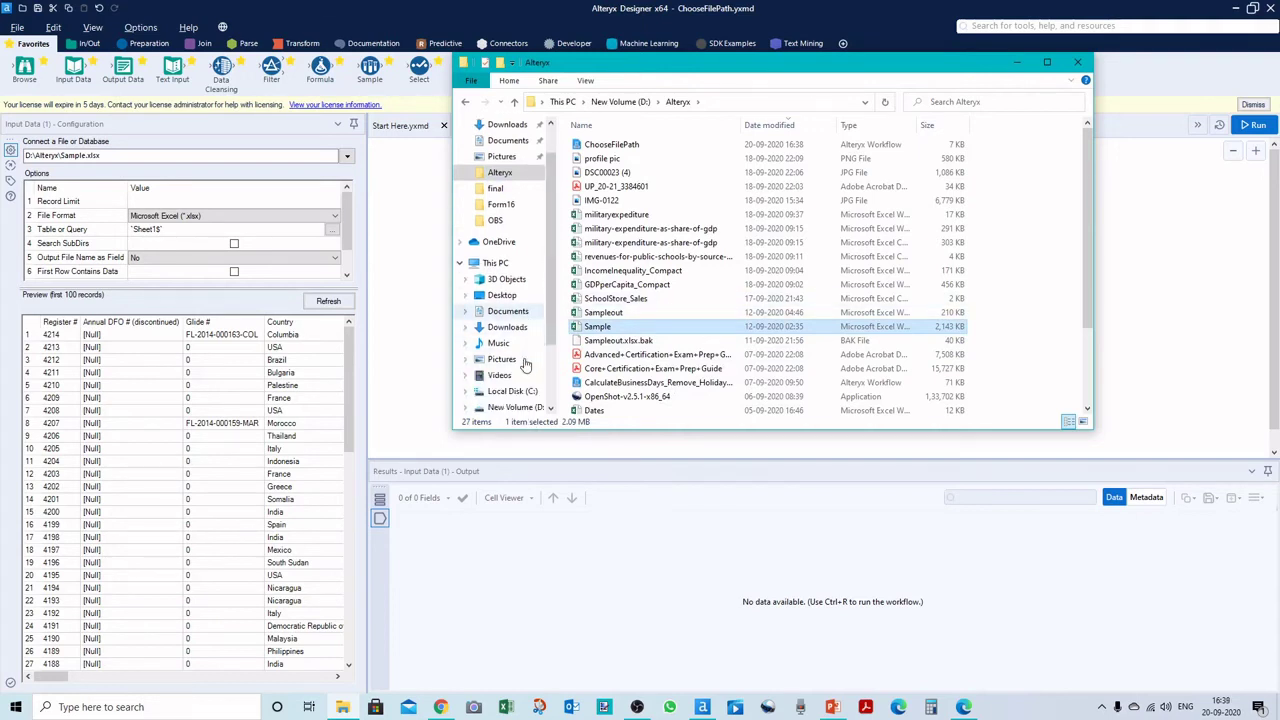
click(512, 391)
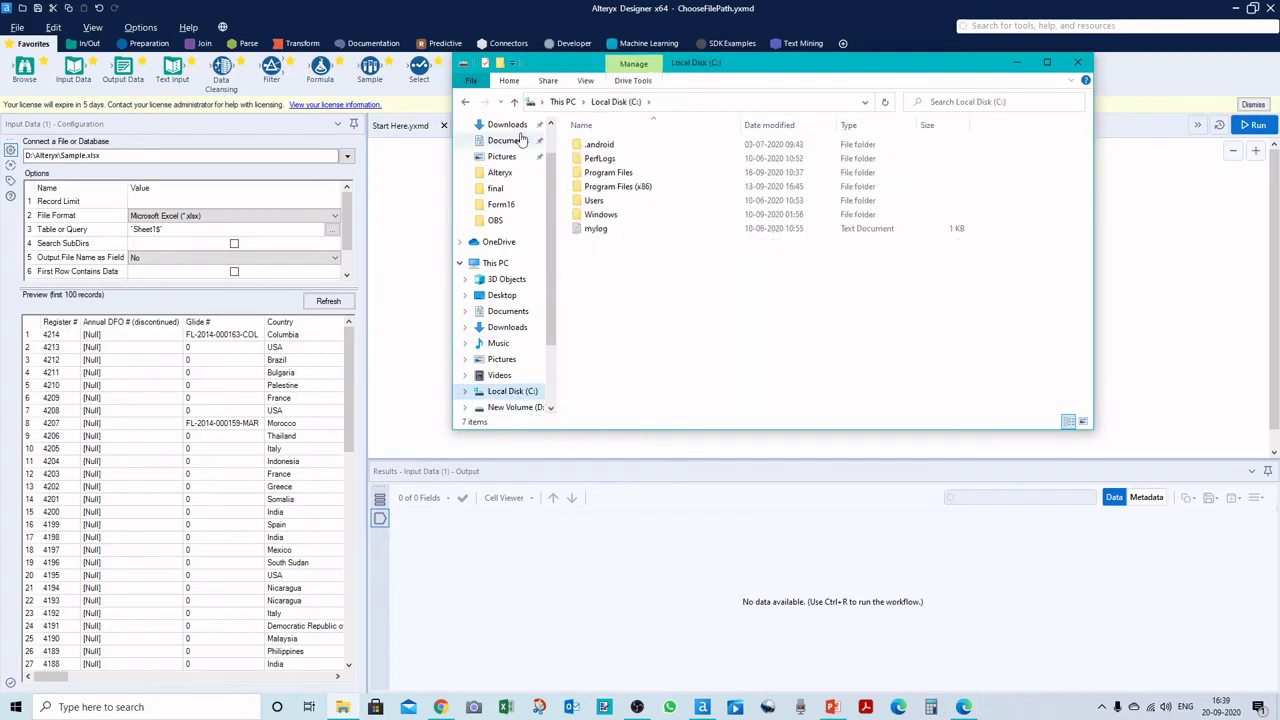
click(501, 64)
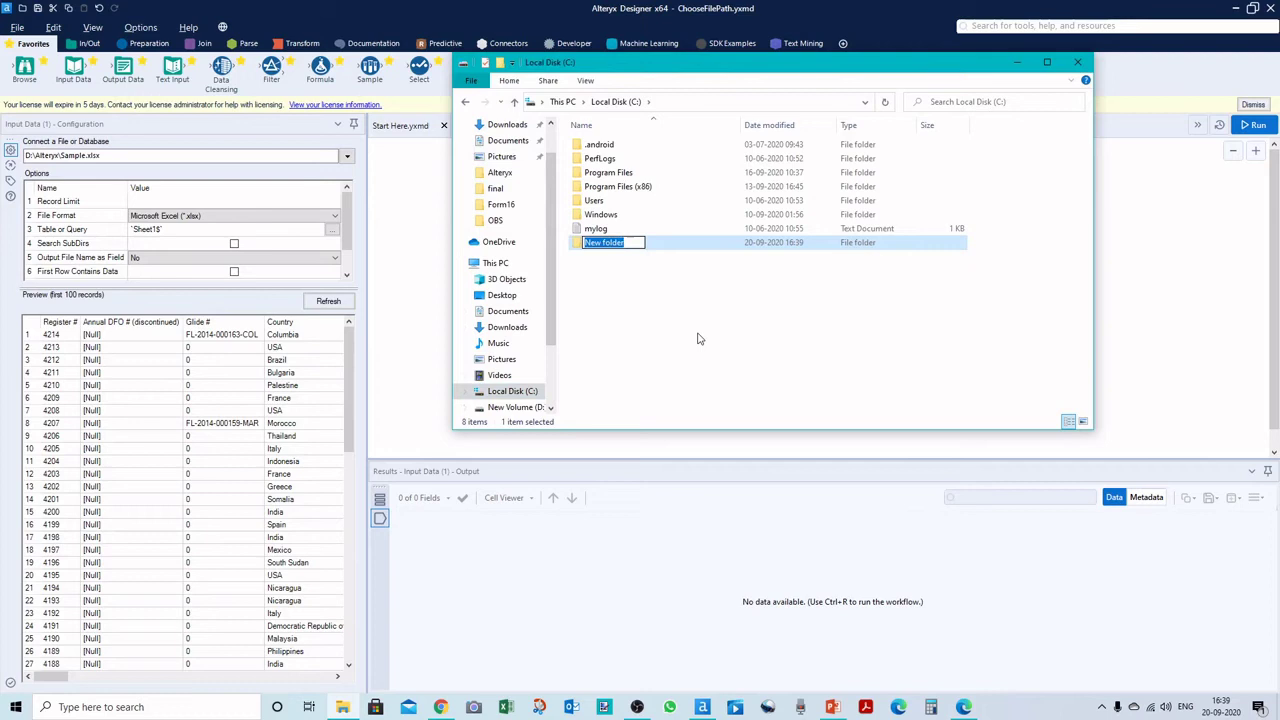
text(AlteryxNew)
key(Return)
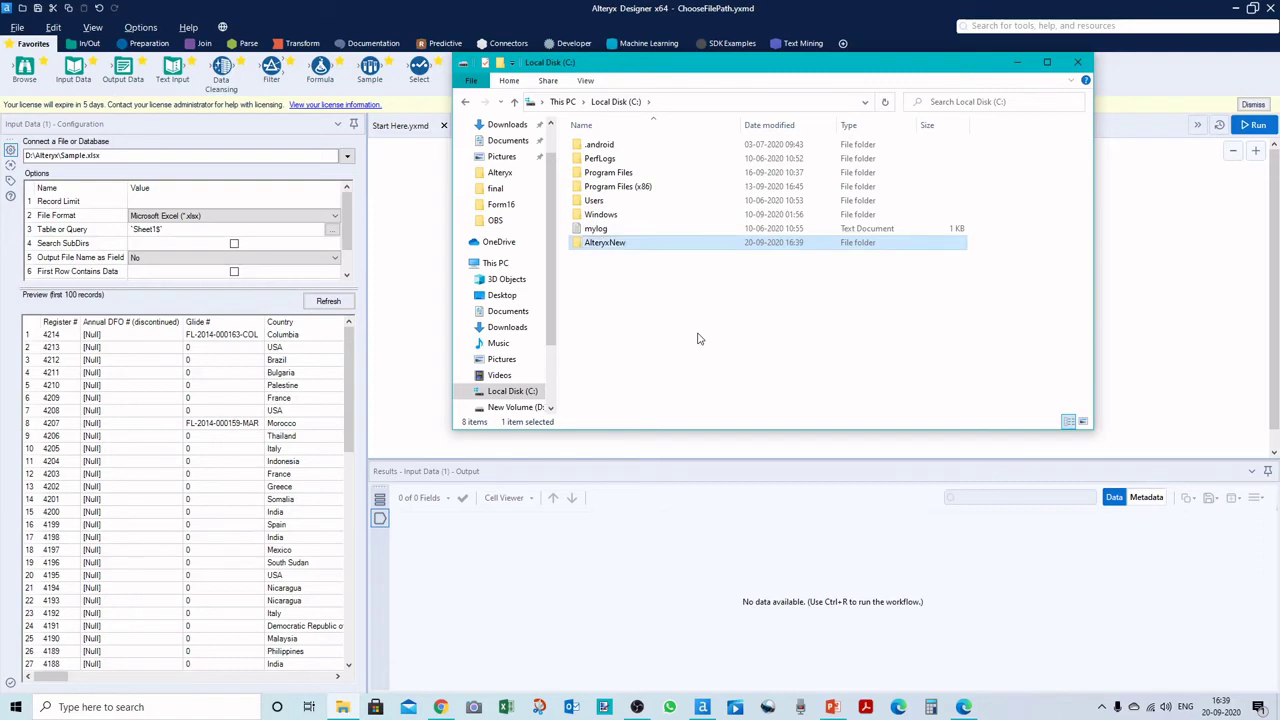
key(Return)
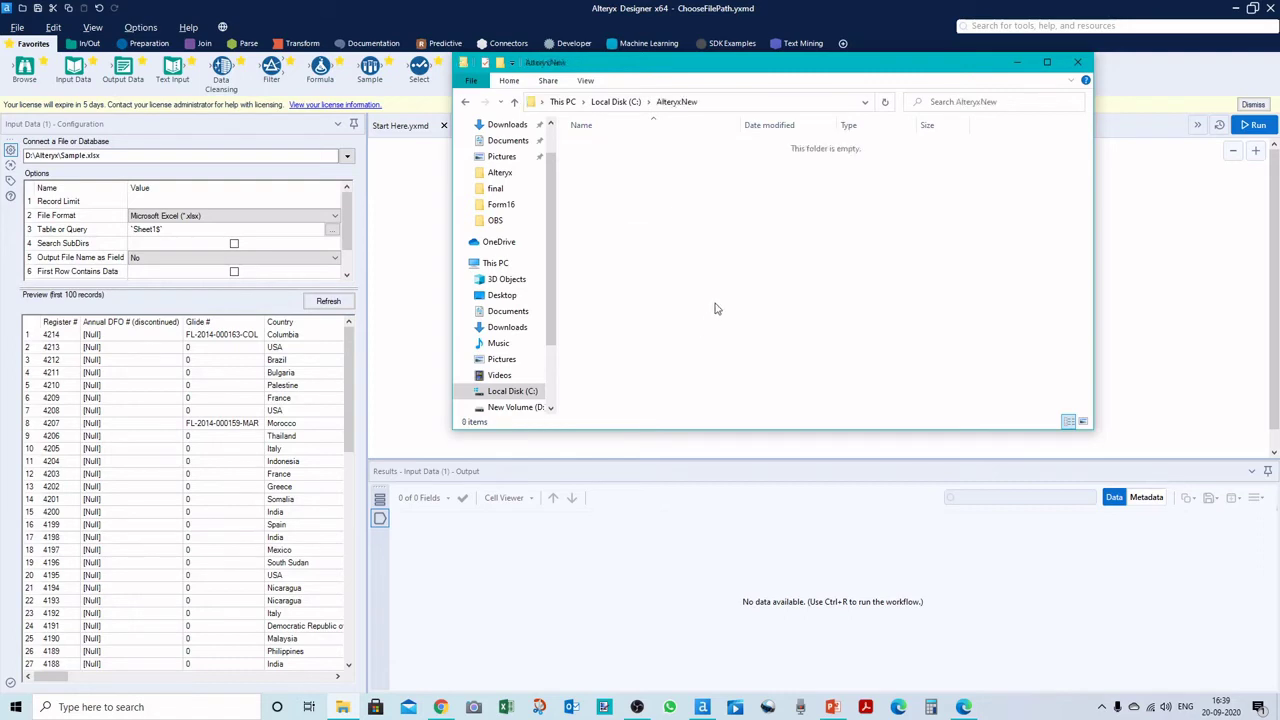
key(ctrl+v)
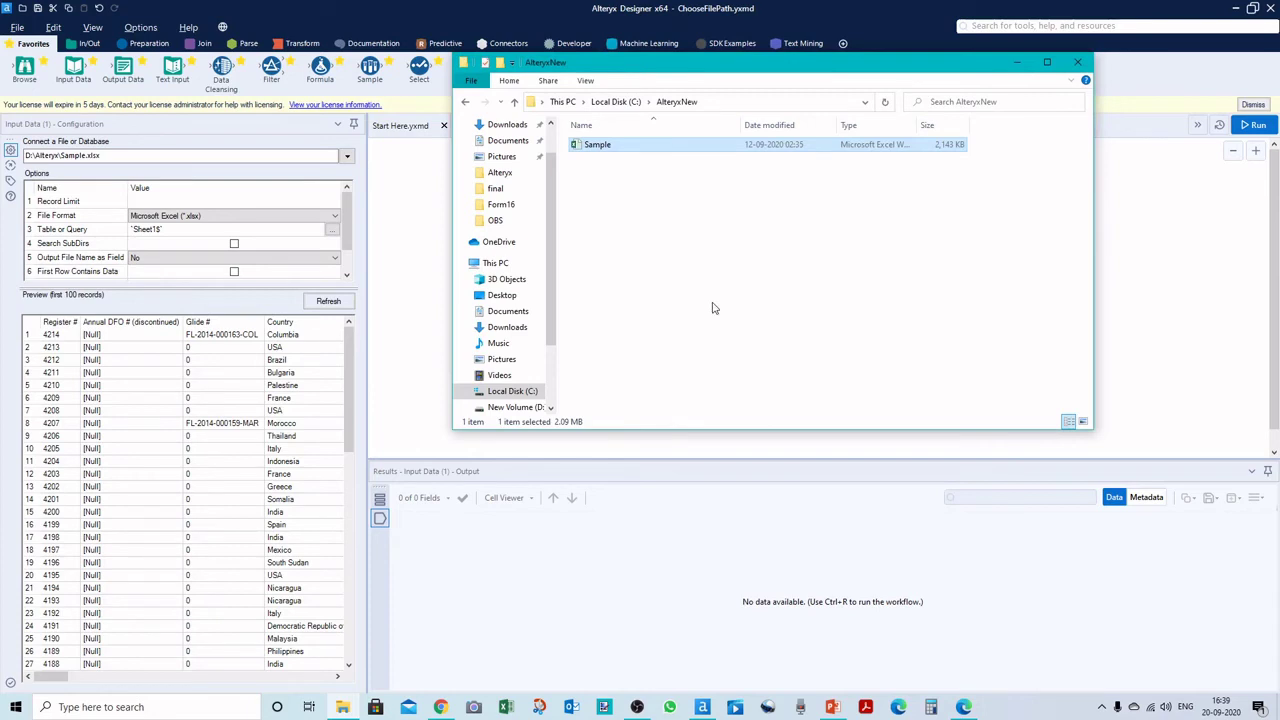
key(alt+Tab)
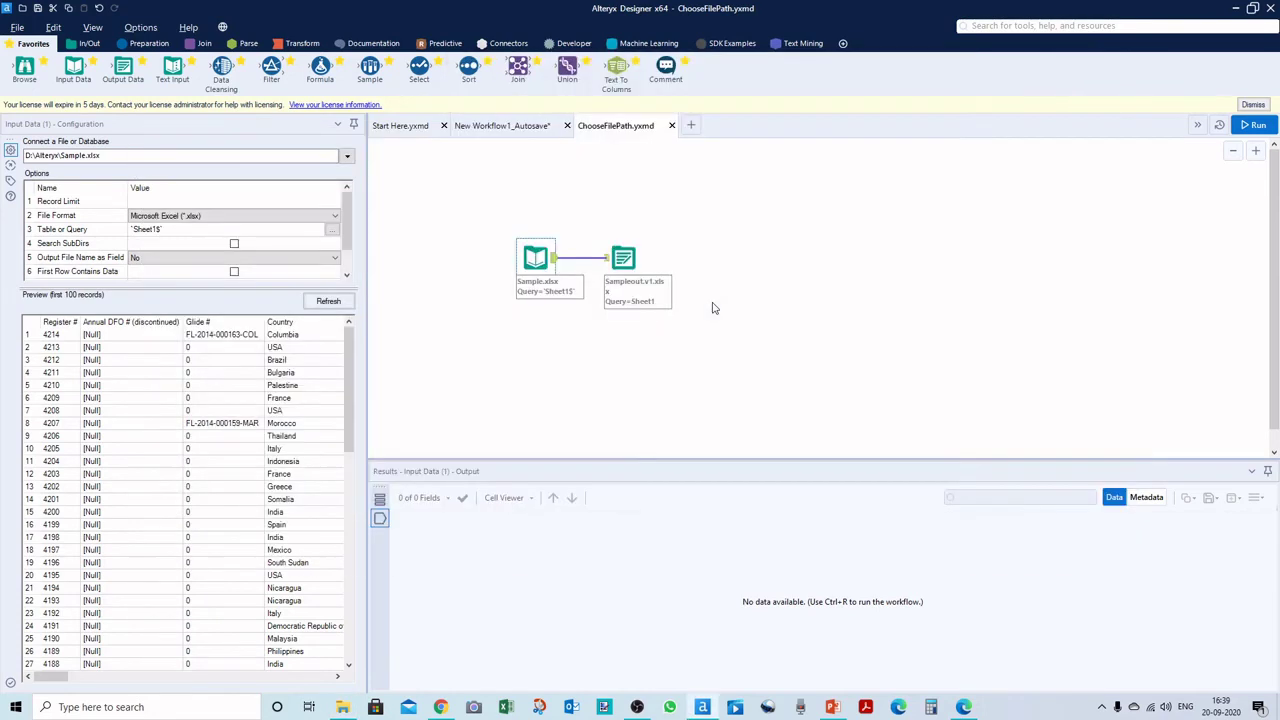
Save ChooseFilePath again, this time into C:\AlteryxNew
click(575, 346)
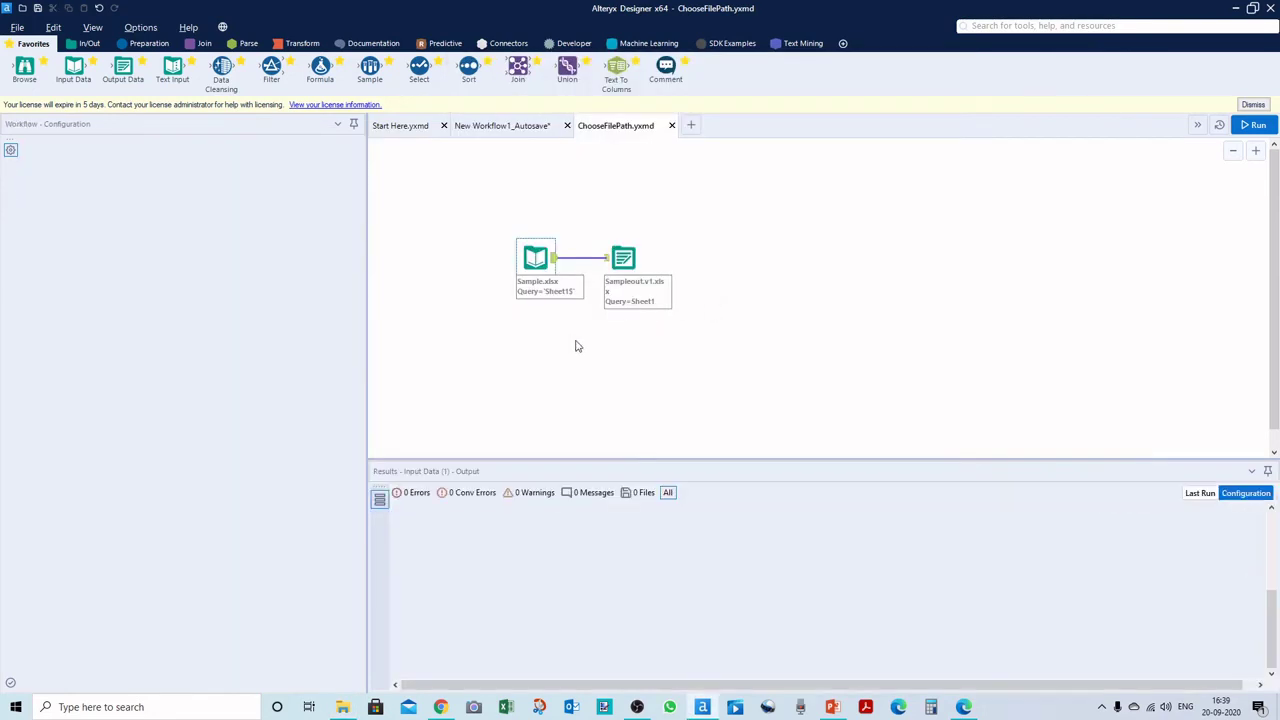
click(17, 27)
mouse_move(114, 154)
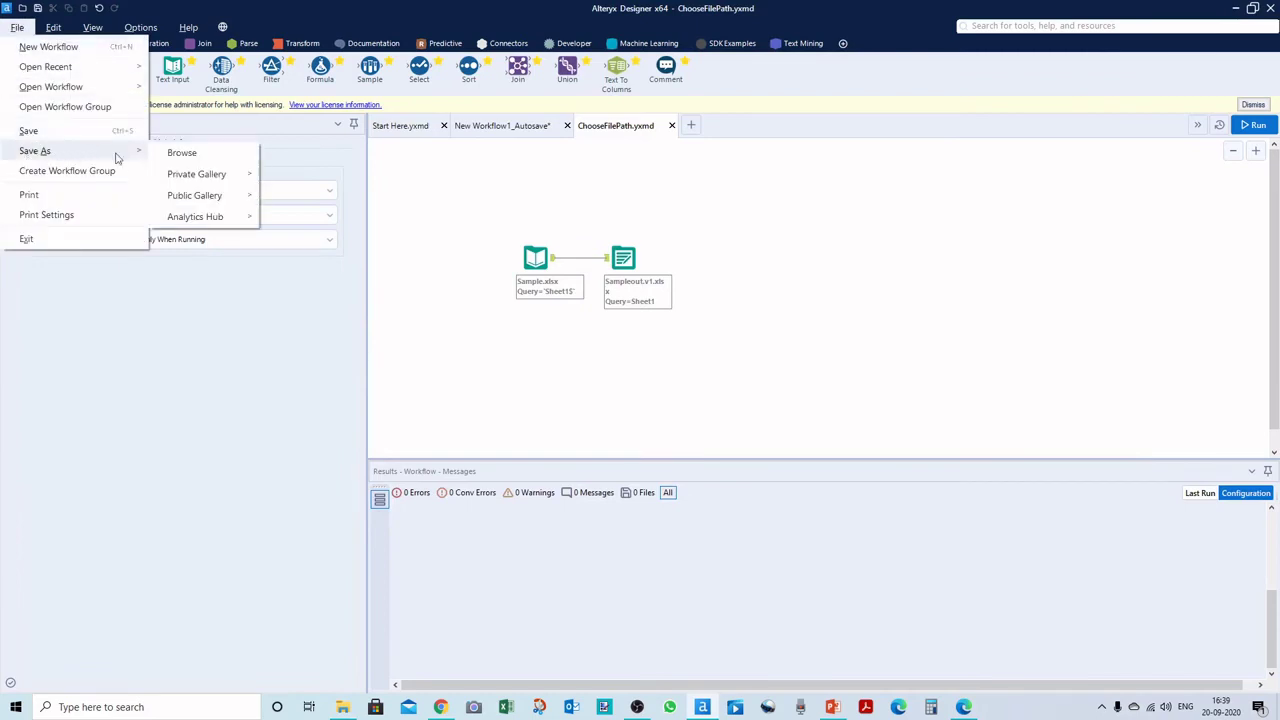
click(188, 155)
click(280, 411)
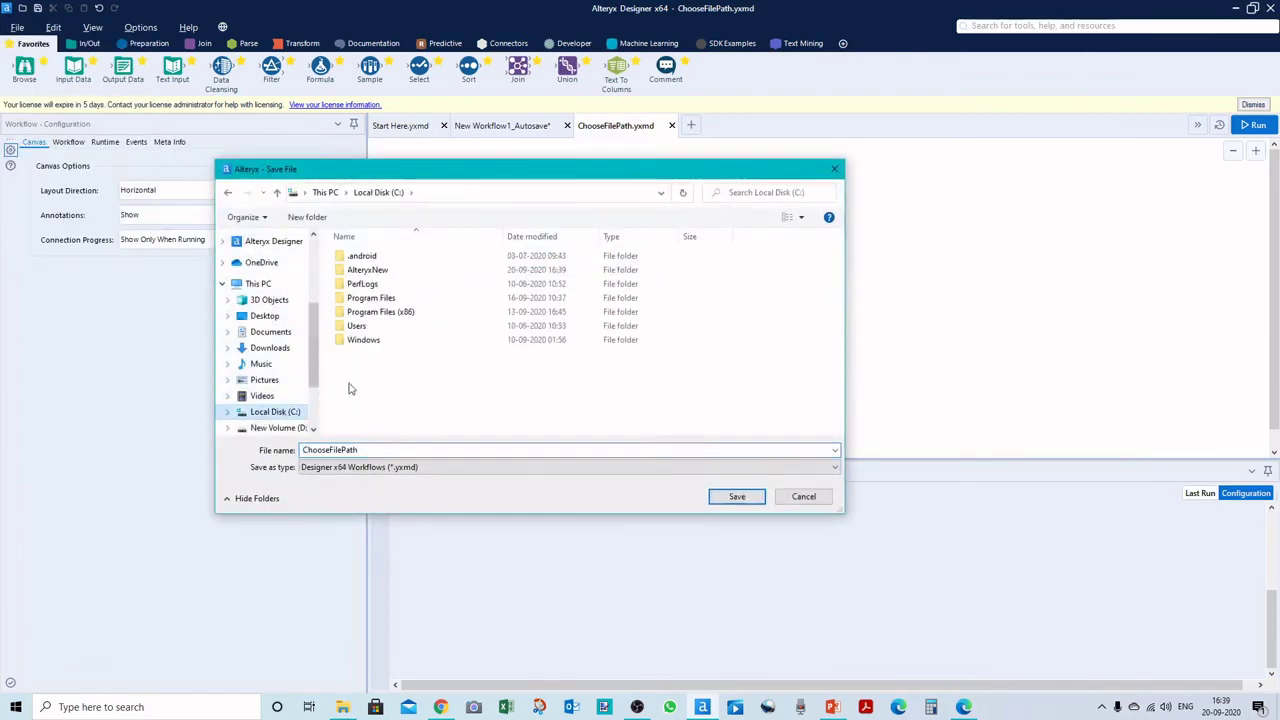
double_click(378, 271)
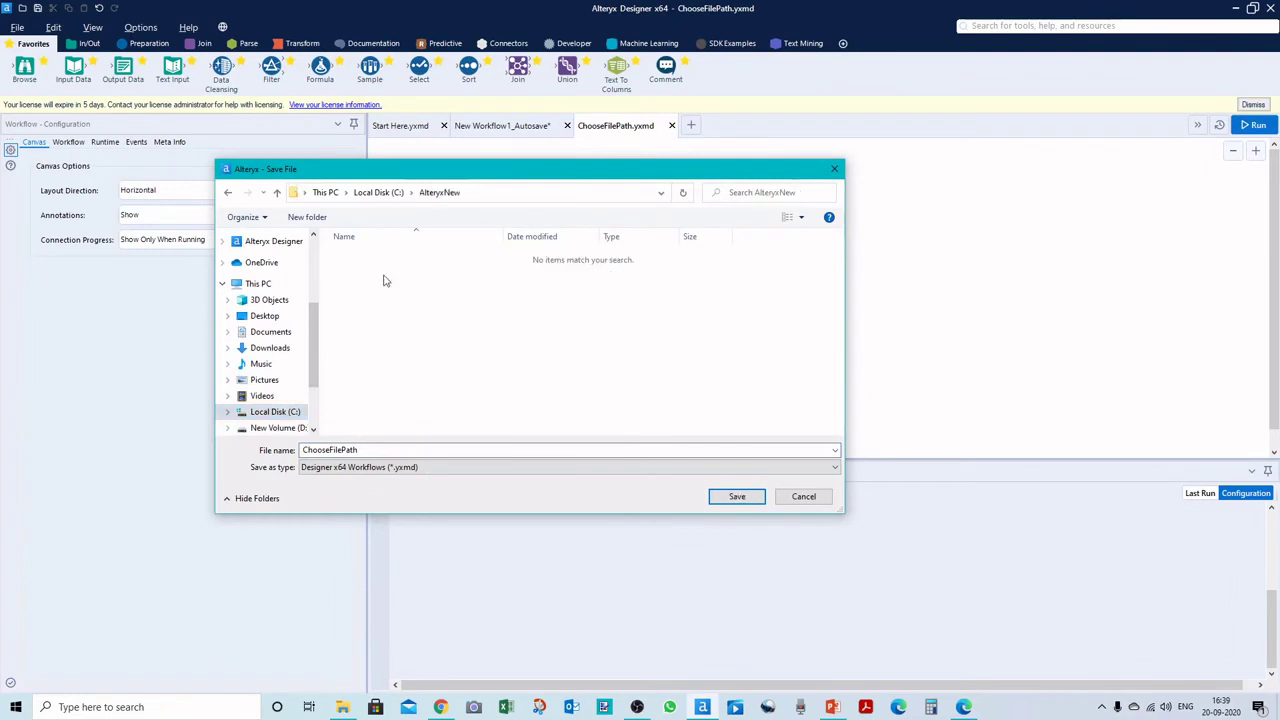
click(735, 497)
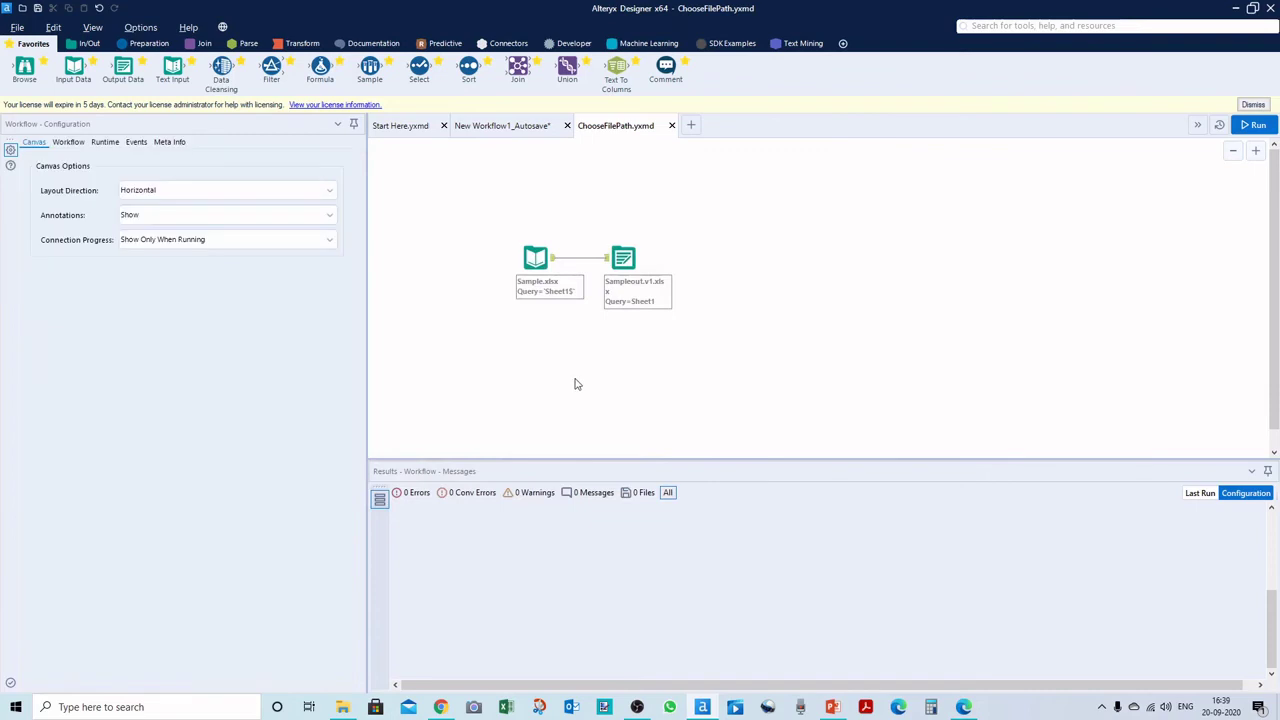
Strip the D:\Alteryx\ prefix so the input reads just Sample.xlsx
click(535, 258)
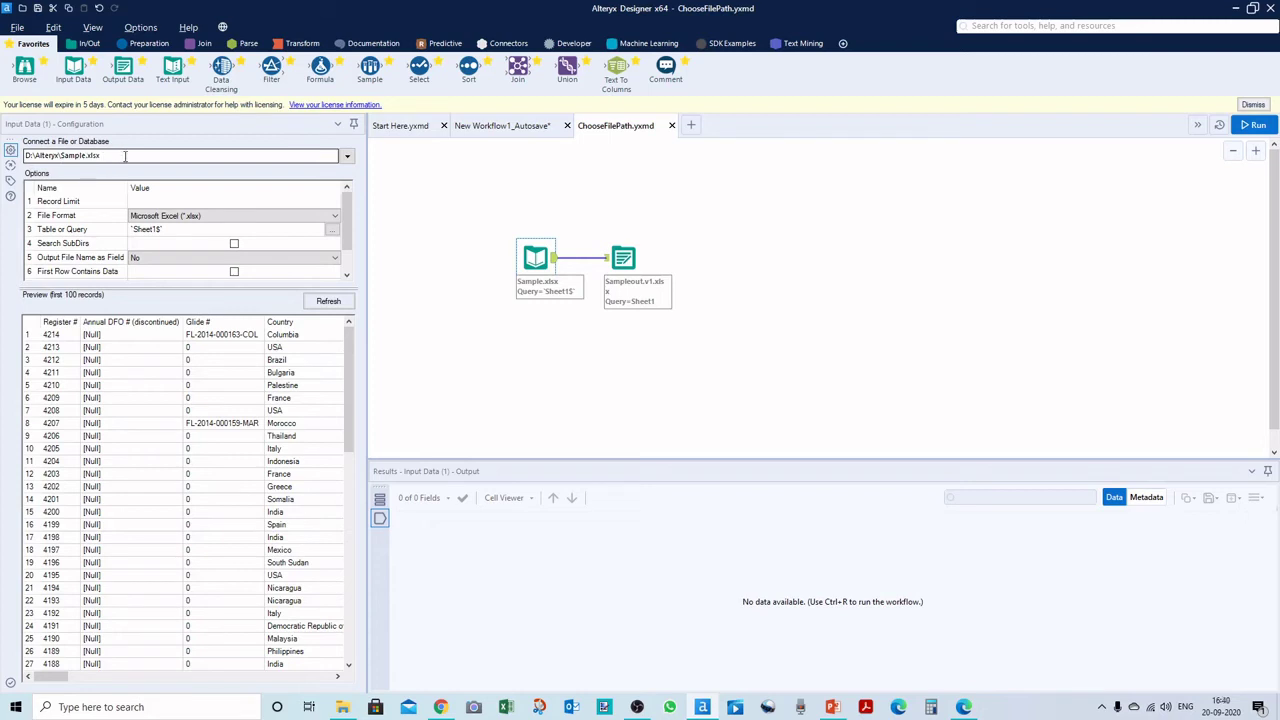
click(62, 157)
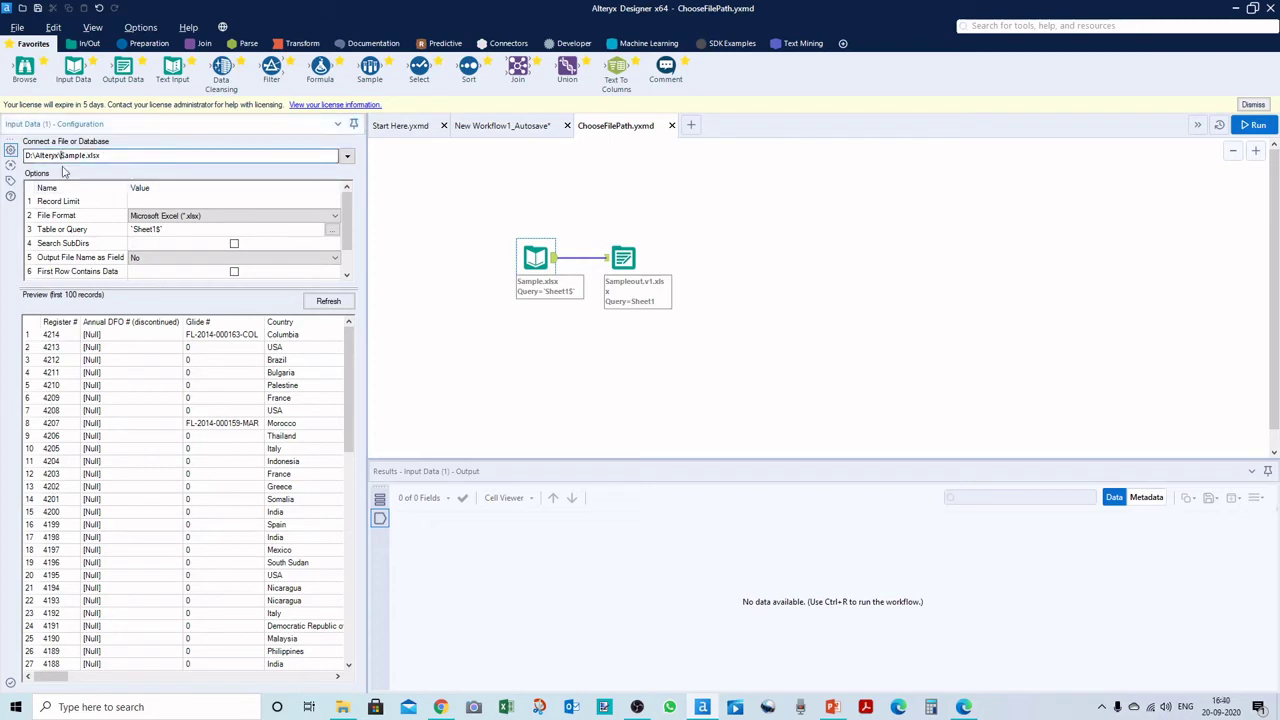
key(shift+Home)
key(BackSpace)
click(454, 306)
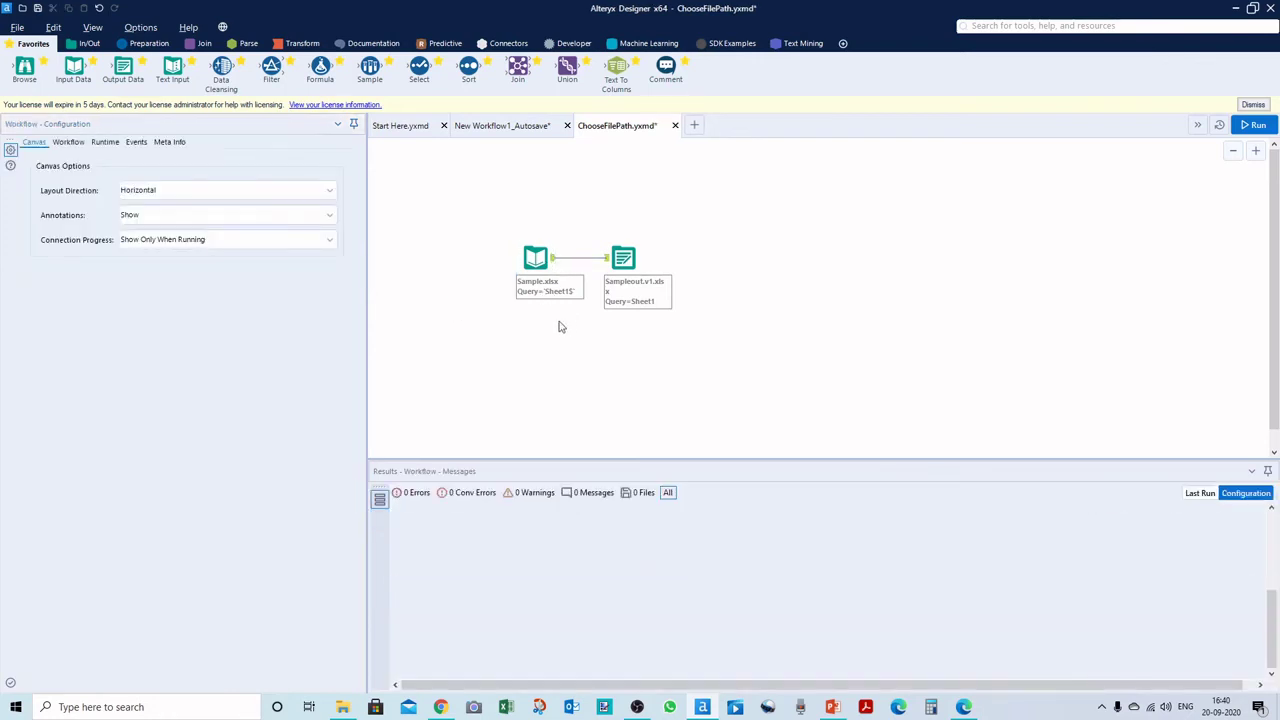
Strip the D:\Alteryx\ prefix so the output writes just Sampleout.v1.xlsx
click(622, 258)
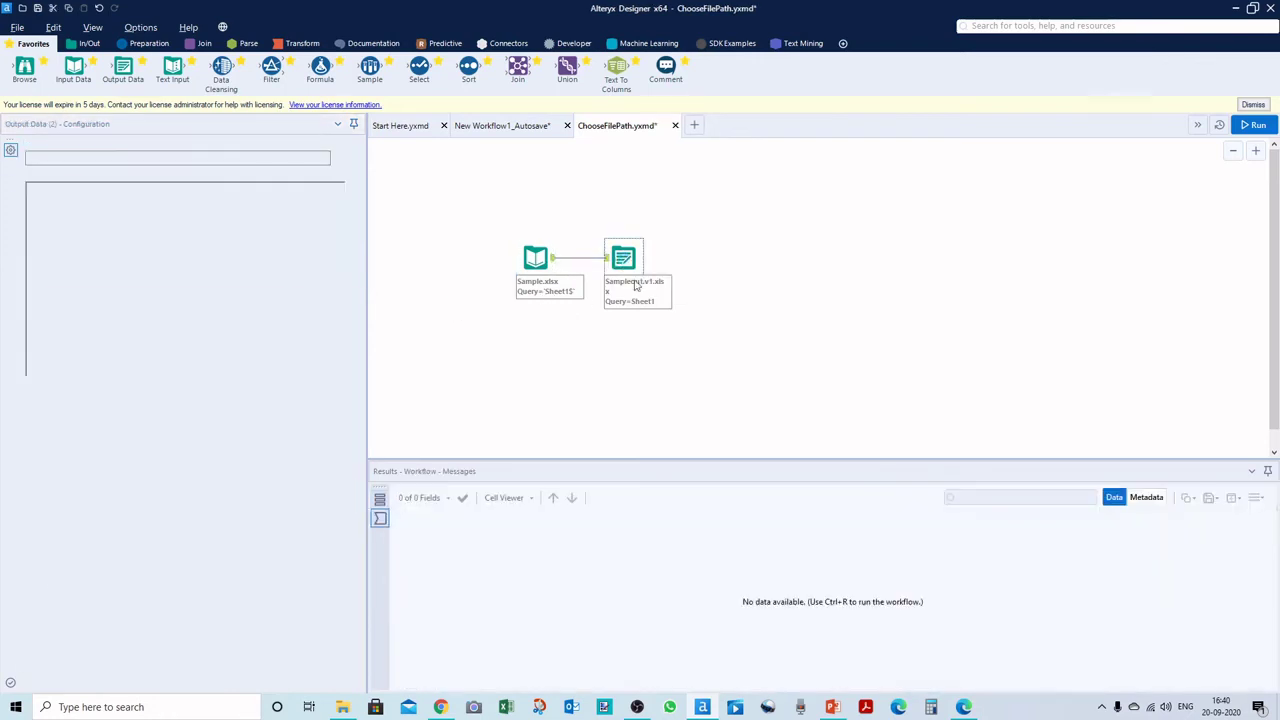
click(63, 158)
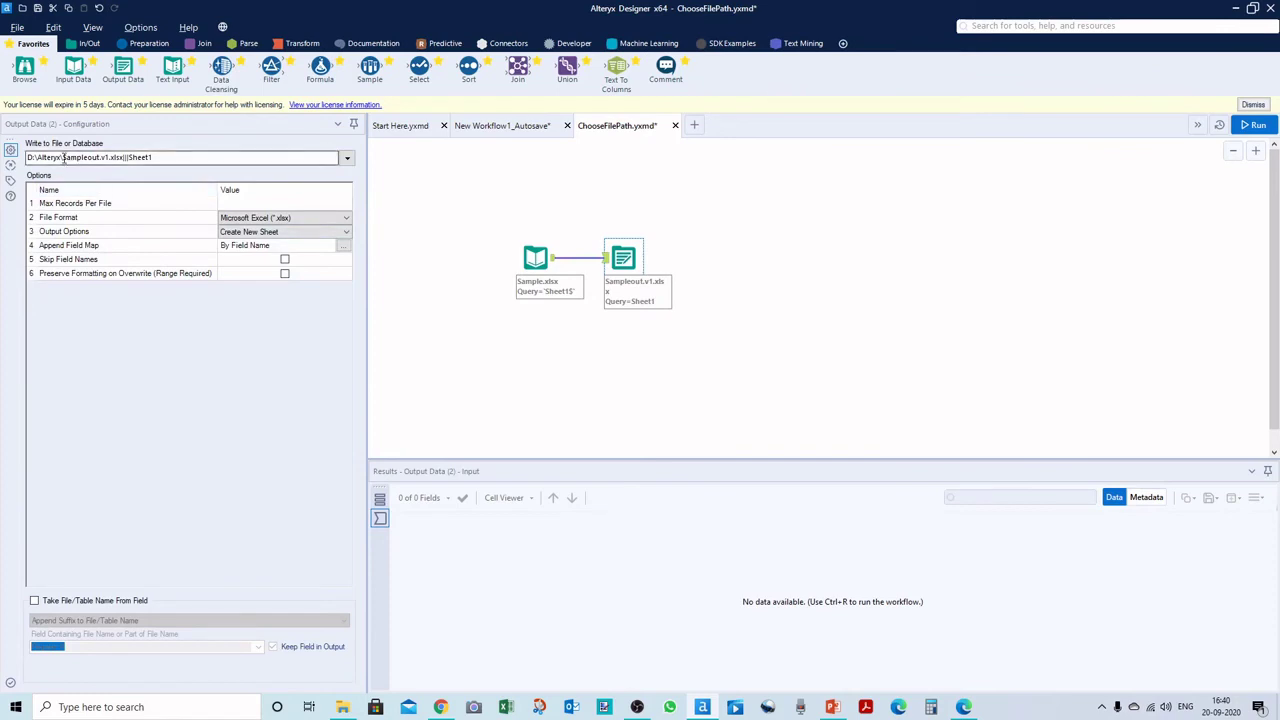
key(shift+Home)
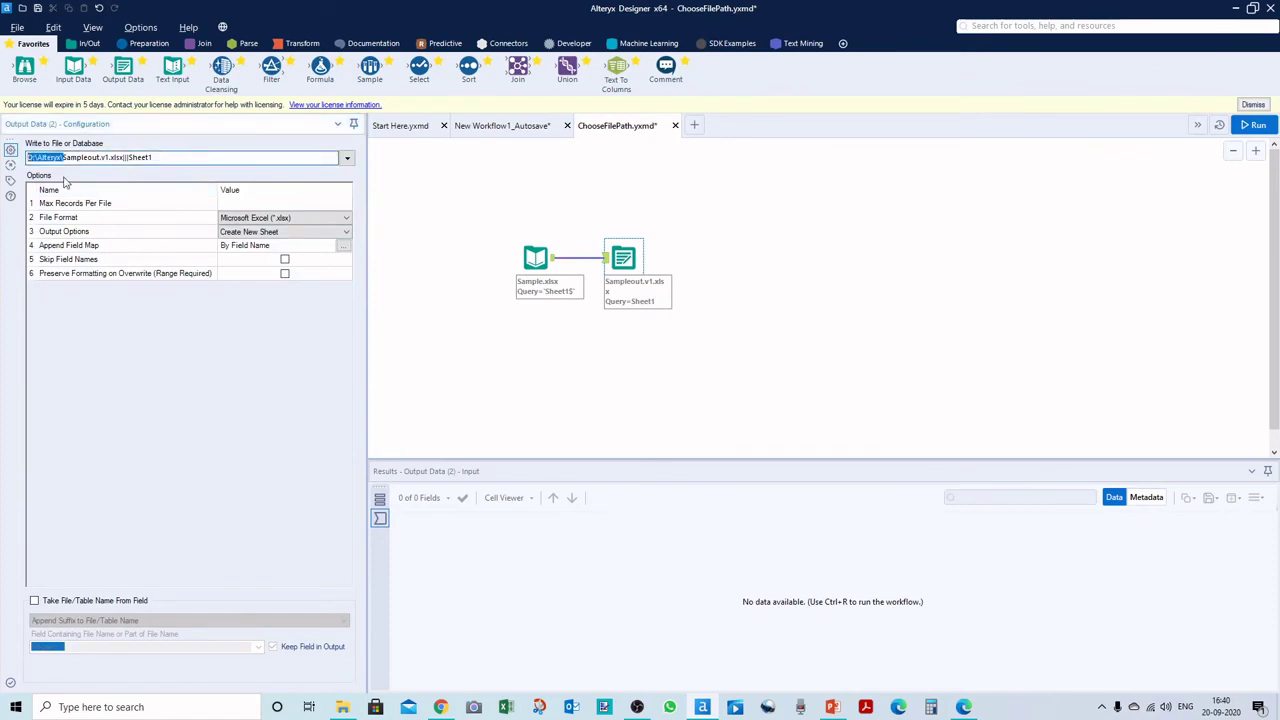
key(BackSpace)
click(455, 336)
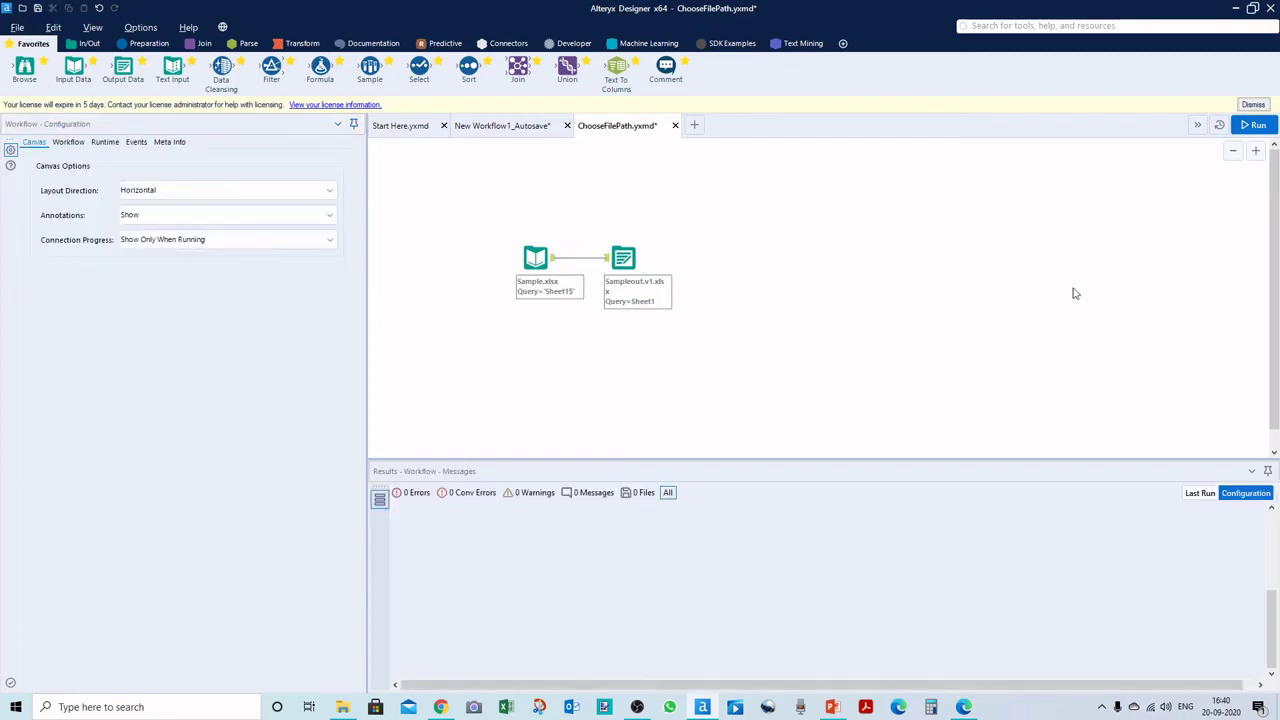
Run the workflow and confirm Sampleout.v1 appears in C:\AlteryxNew
click(1254, 125)
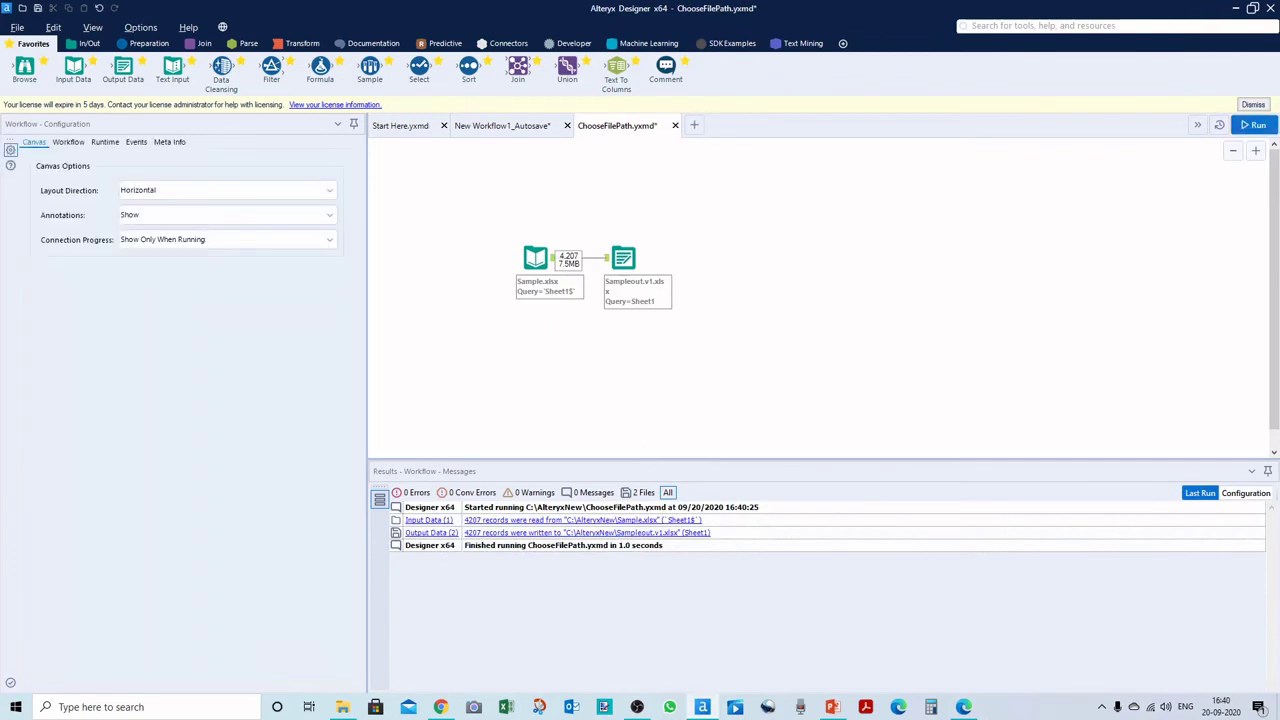
click(343, 707)
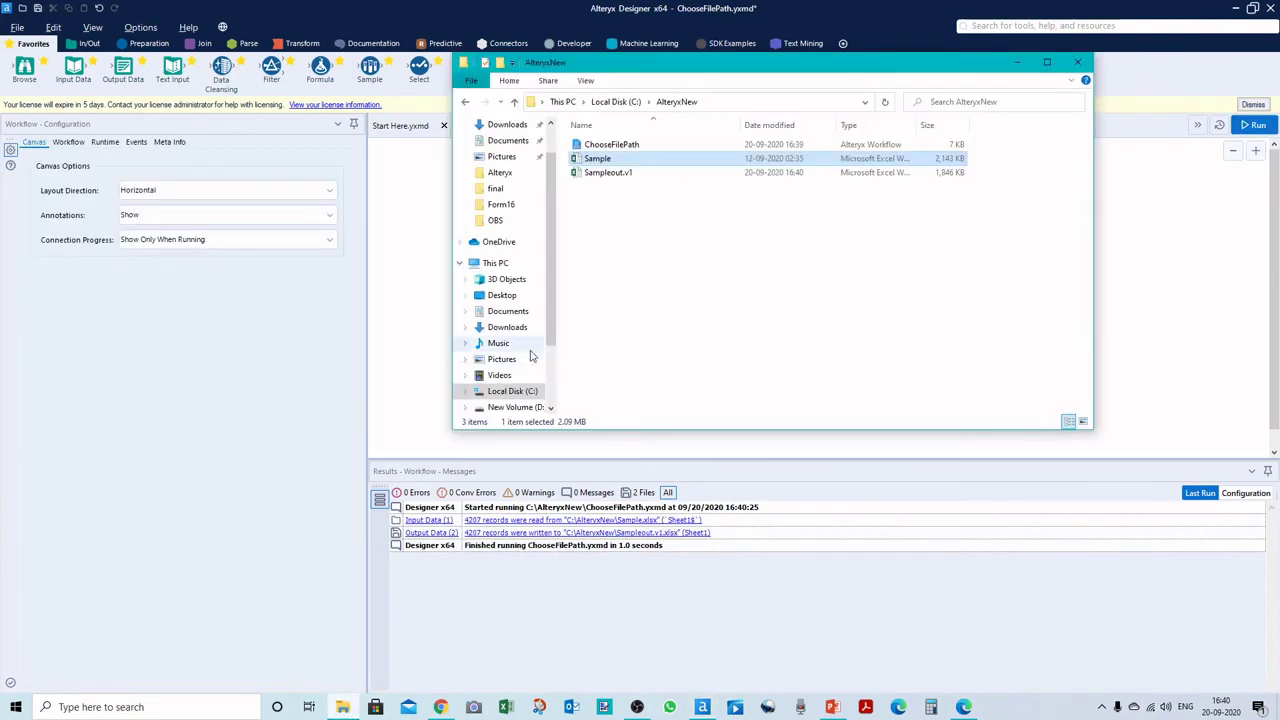
click(512, 391)
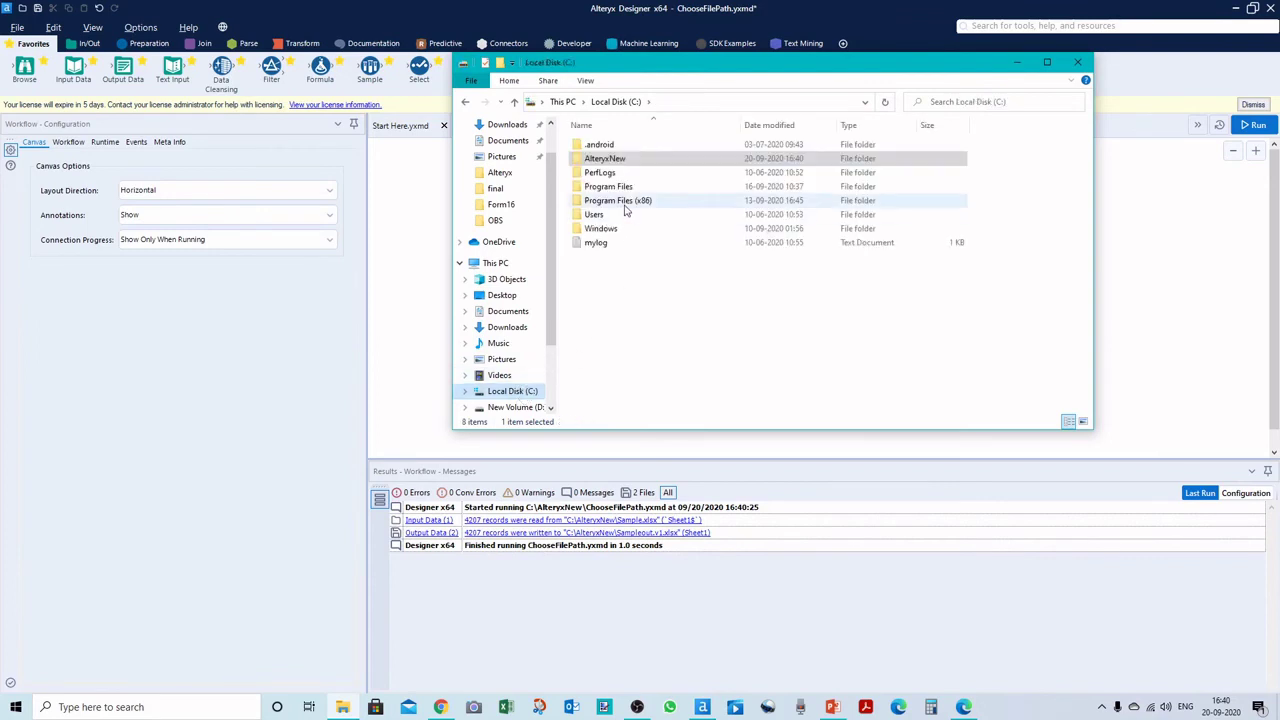
double_click(606, 160)
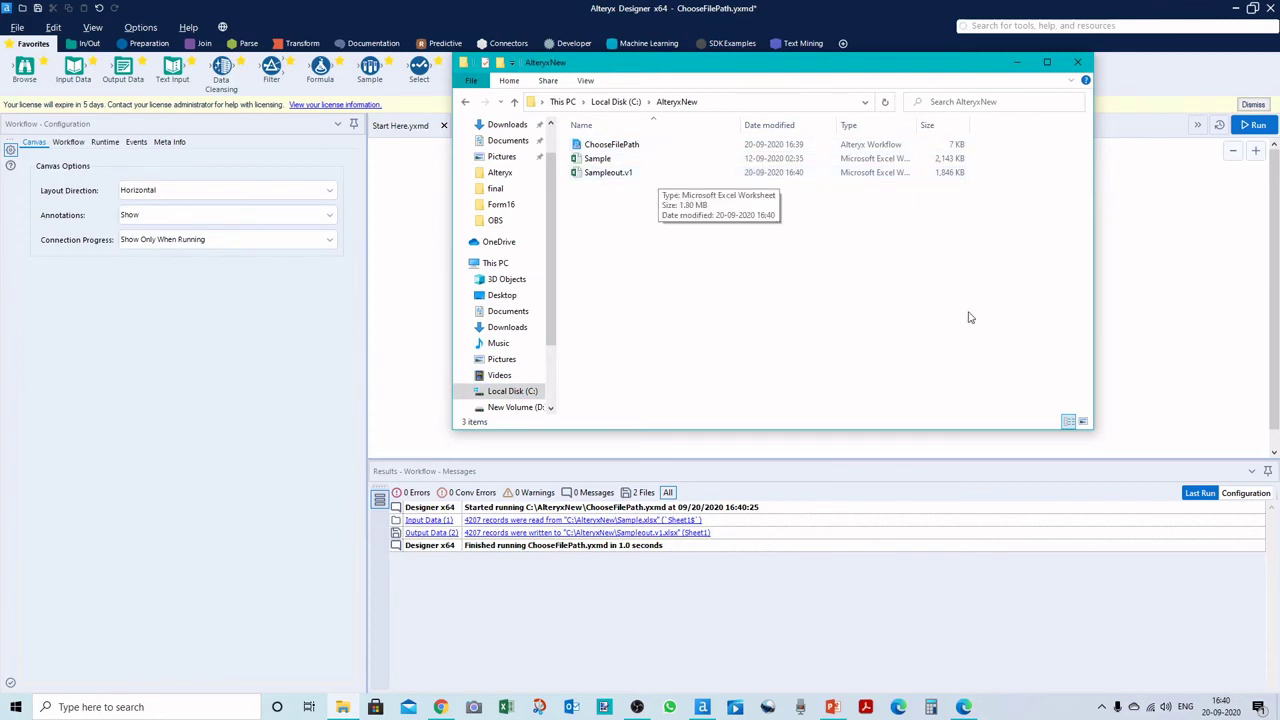
click(1128, 346)
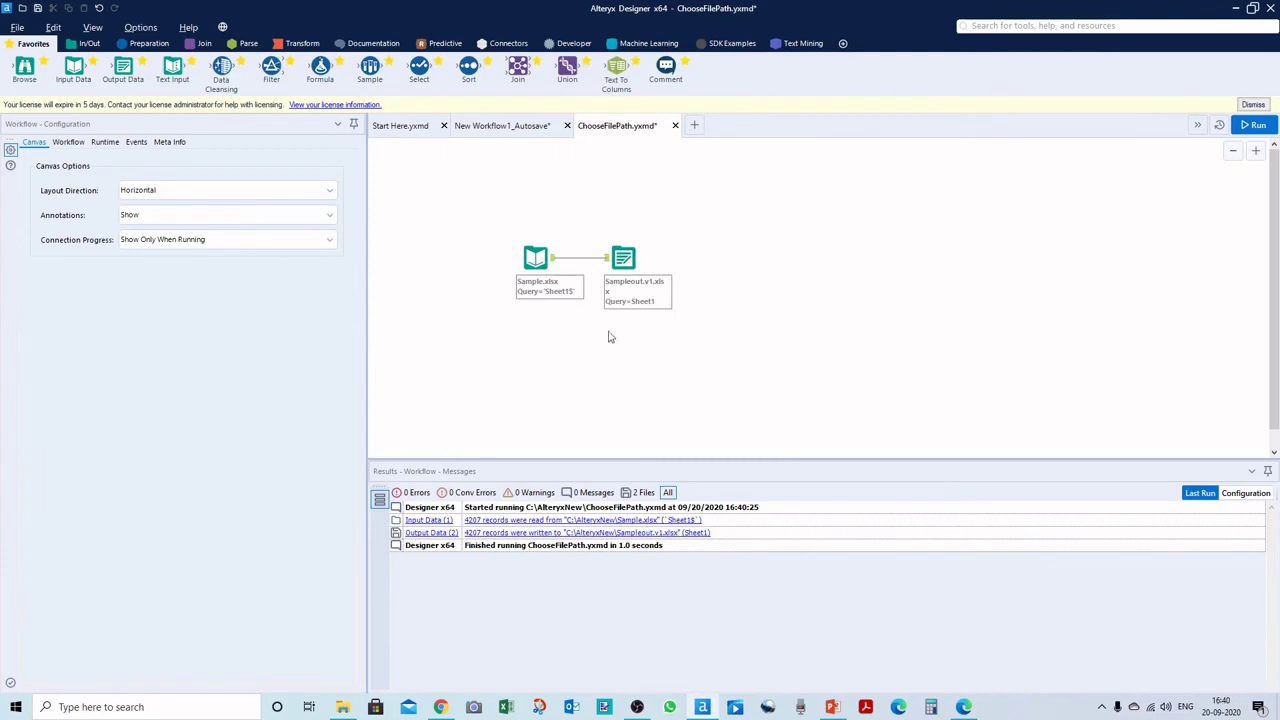
click(536, 258)
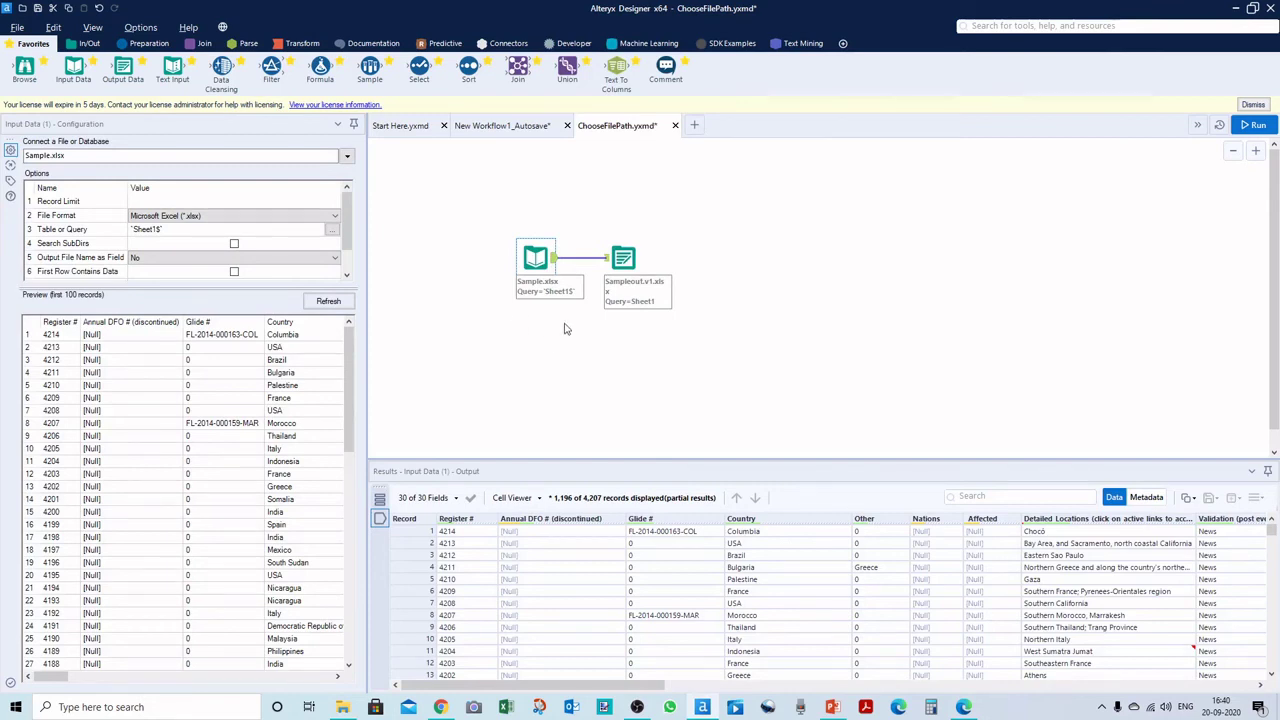
click(26, 155)
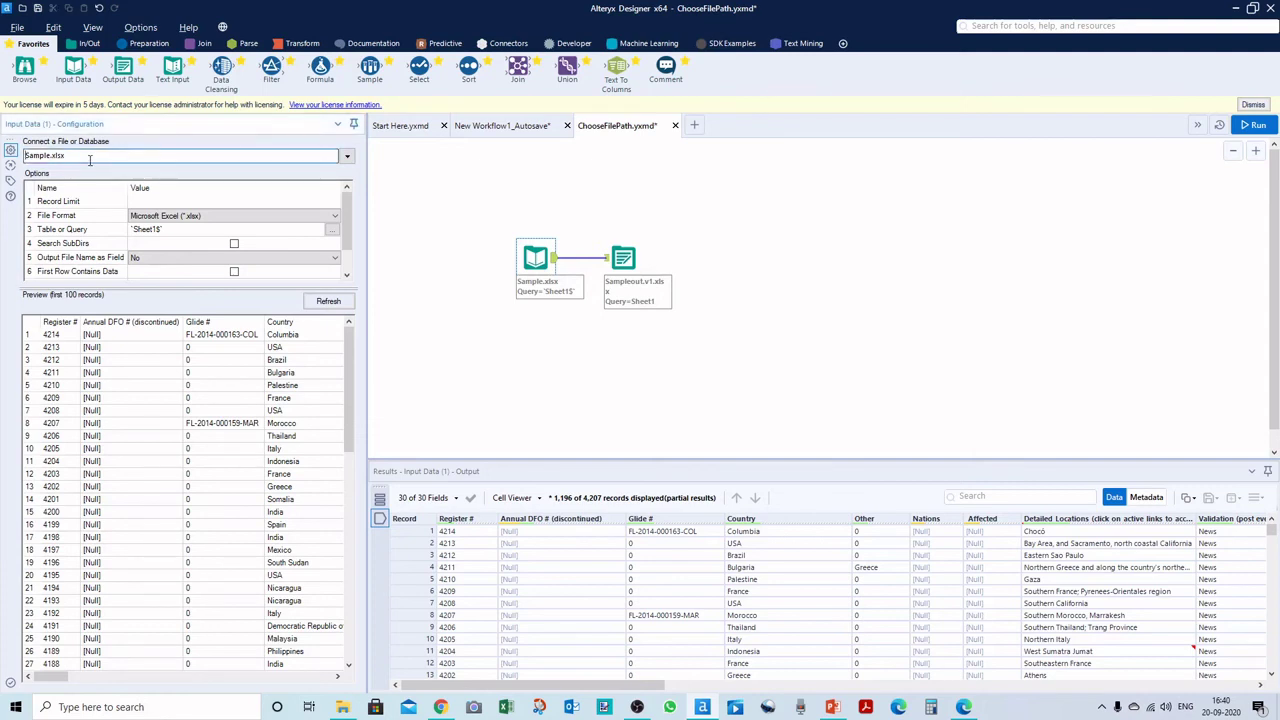
text(*)
key(ctrl+r)
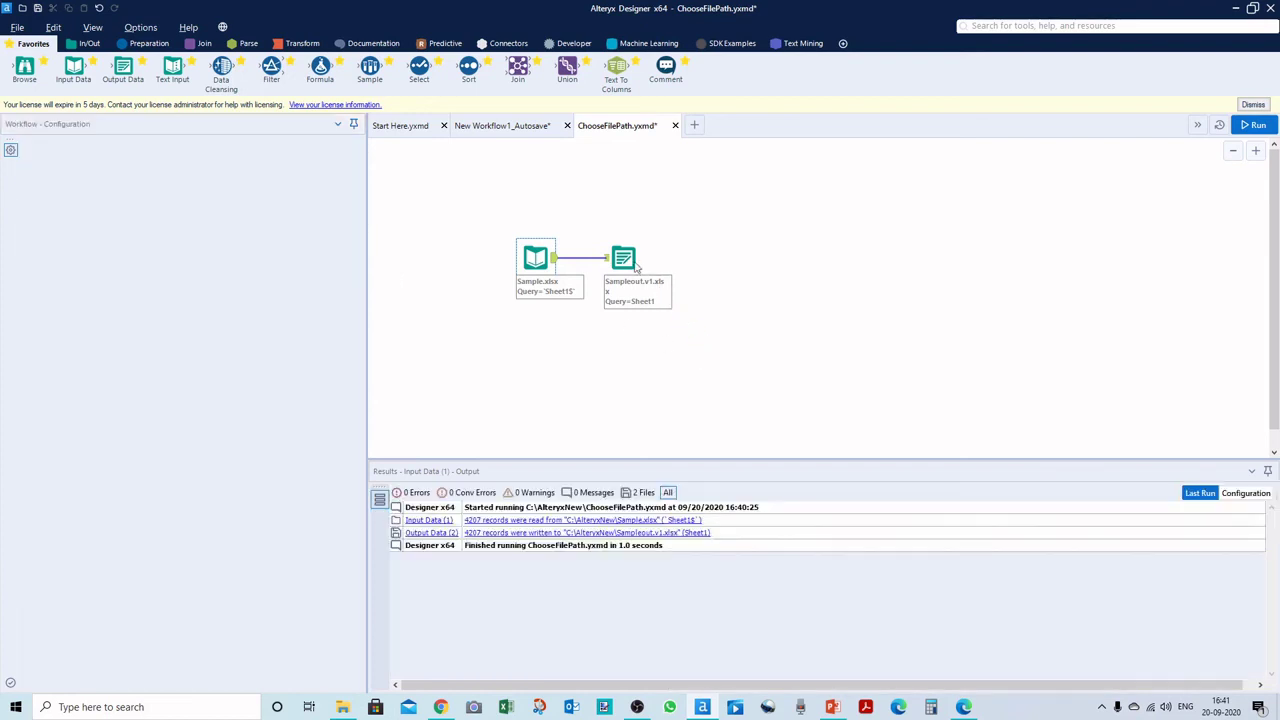
Shift the Sampleout.v1.xlsx output tool to the right, keeping its link to the input
drag(623, 258, 719, 258)
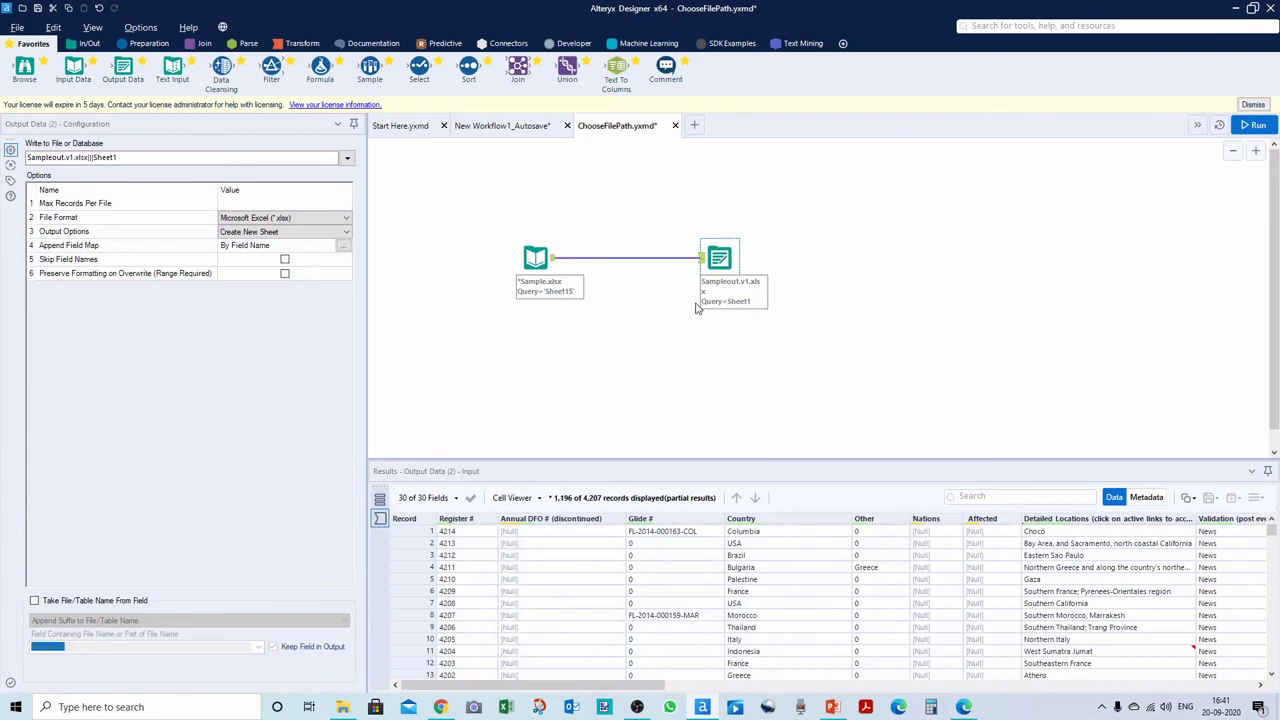